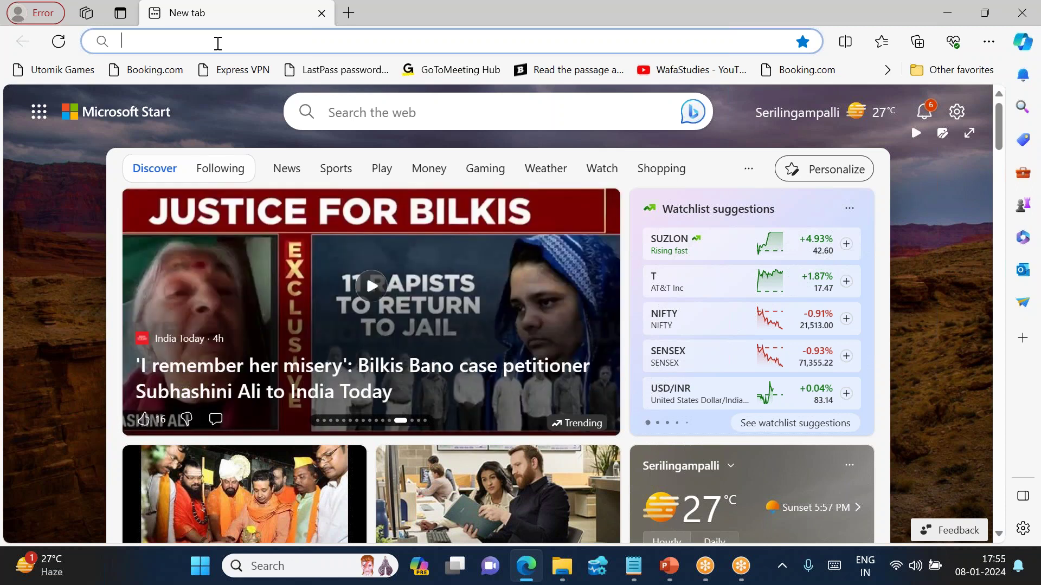
# Search for 'outlook sign up' and choose to get a new email address
pyautogui.write('ou')
pyautogui.press('Return')
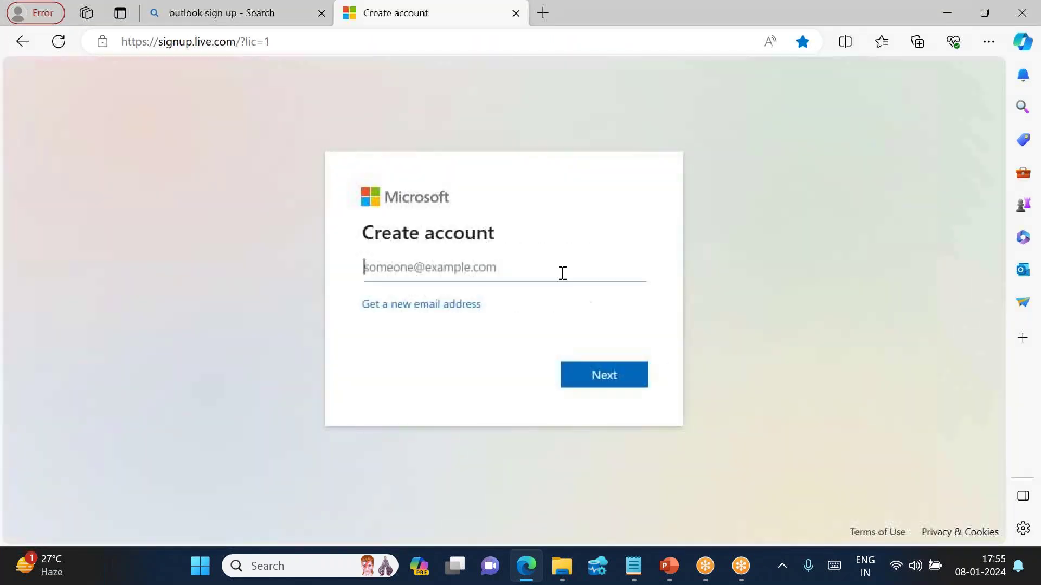
pyautogui.click(400, 306)
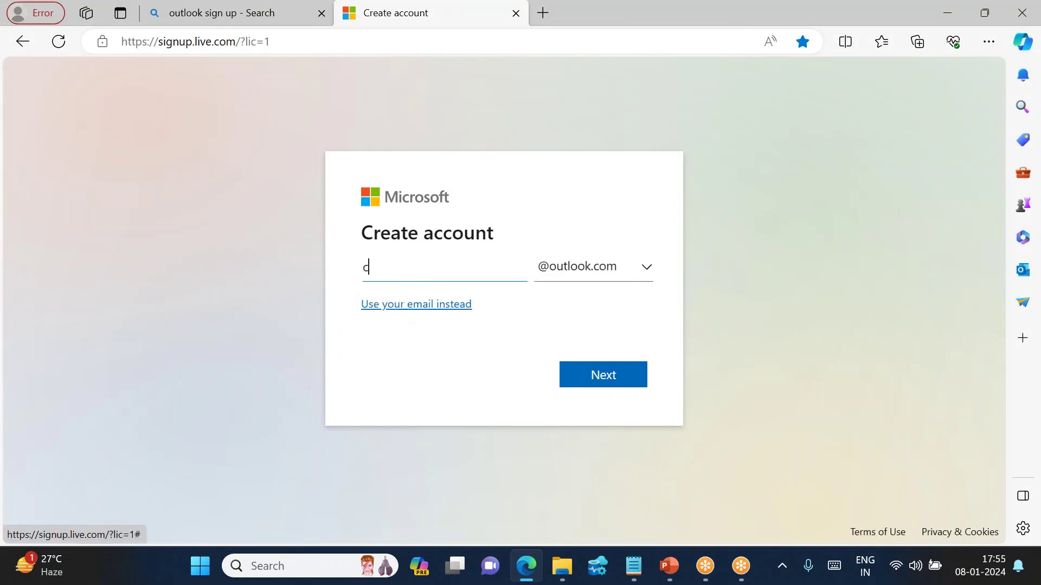
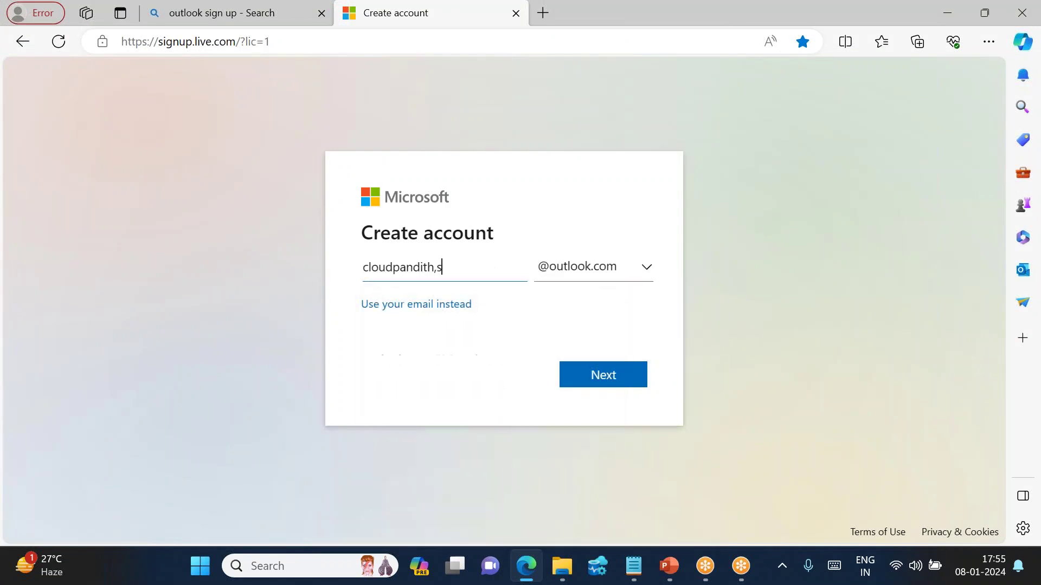
pyautogui.moveTo(393, 271); pyautogui.dragTo(448, 273)
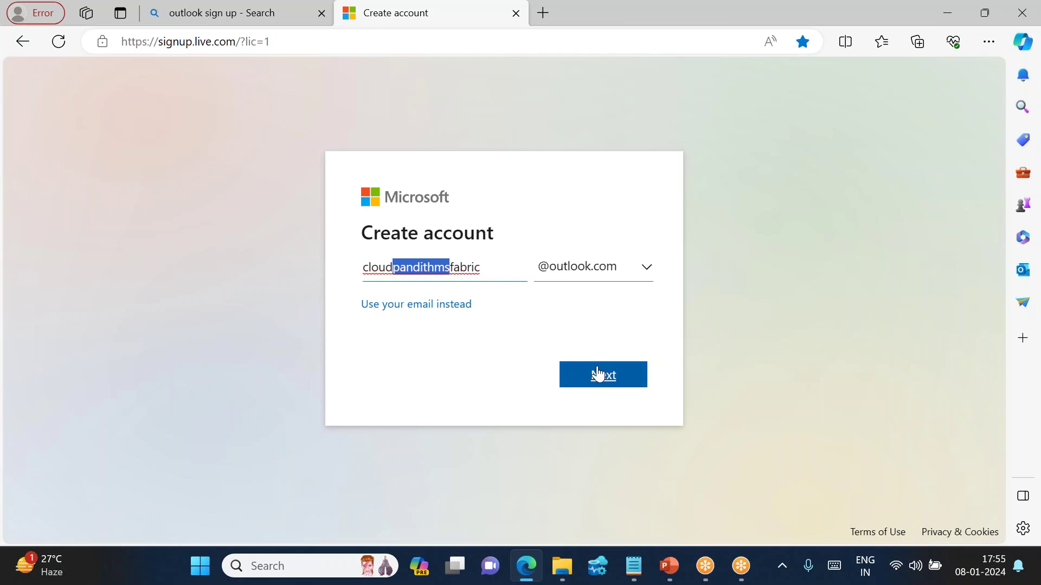
pyautogui.click(604, 275)
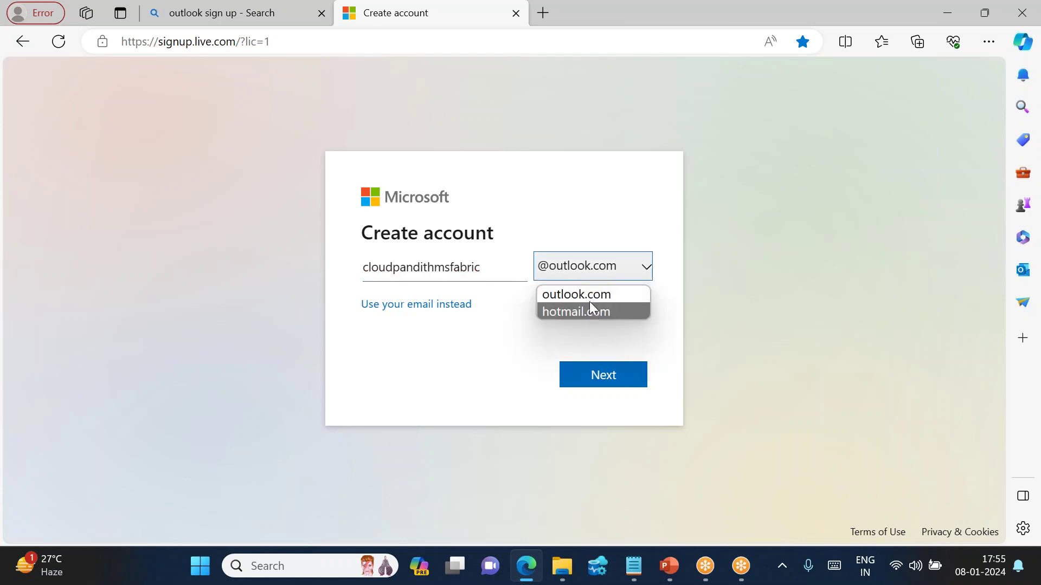
pyautogui.click(574, 235)
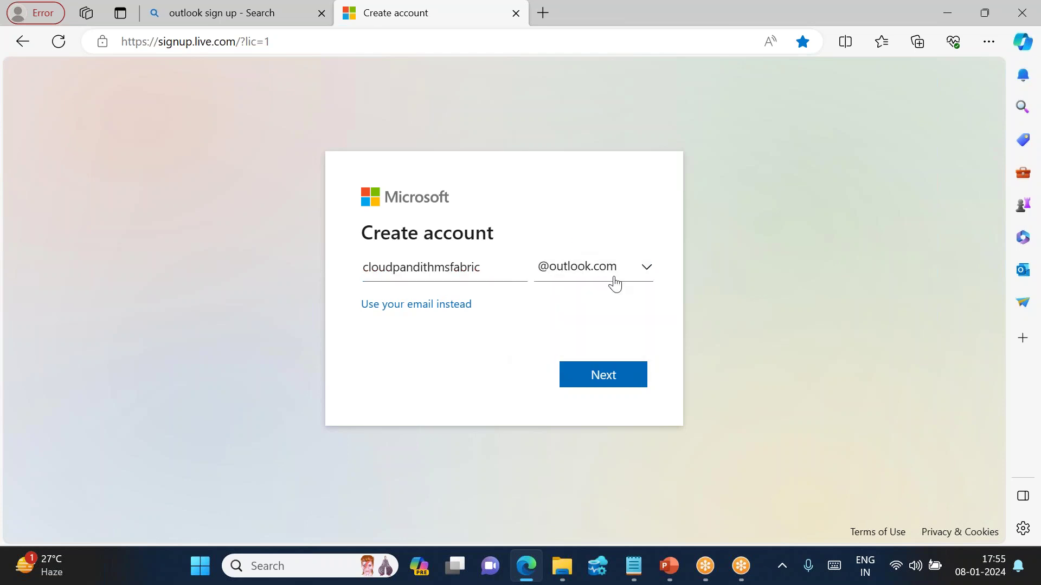
pyautogui.click(600, 383)
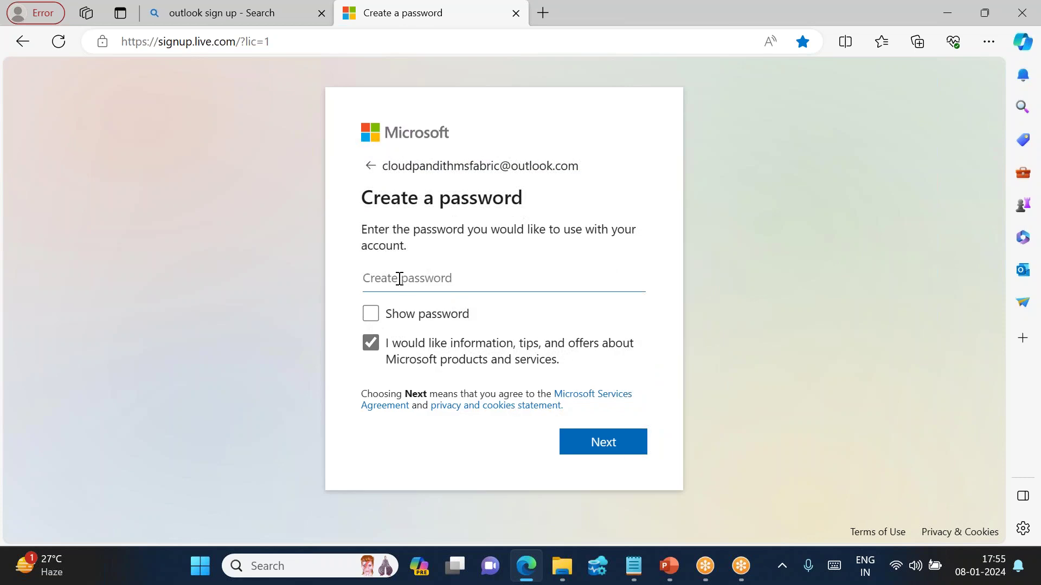
# Set the account password, then fill in and submit the first and last name
pyautogui.write('•••••••••••••')
pyautogui.press('Return')
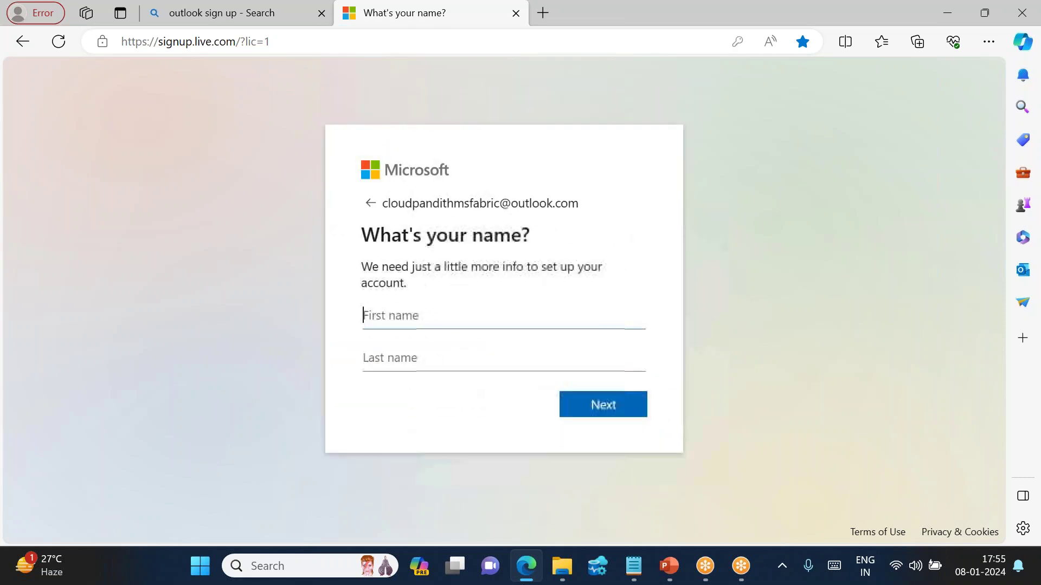
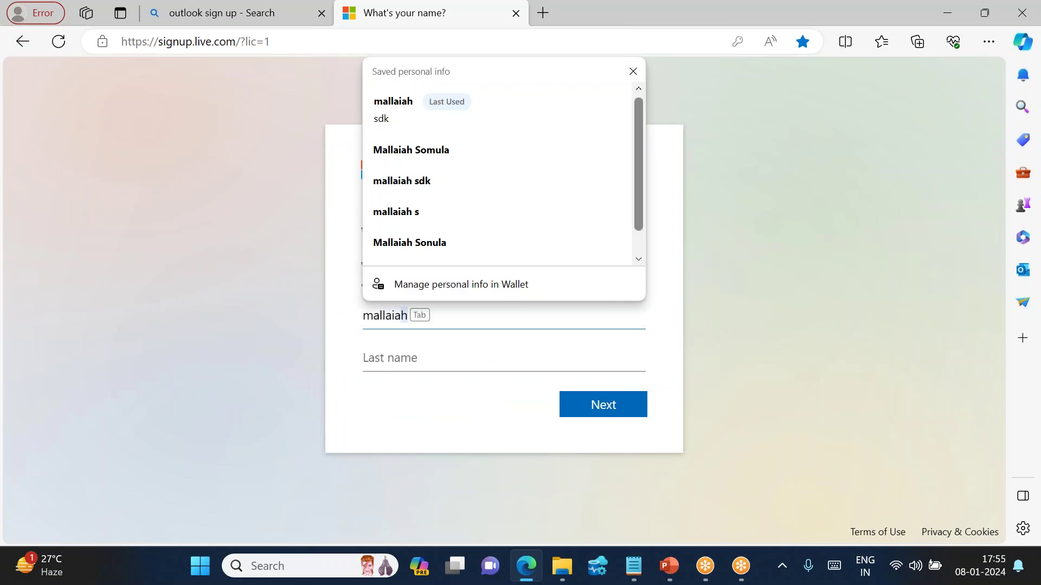
pyautogui.press('Tab')
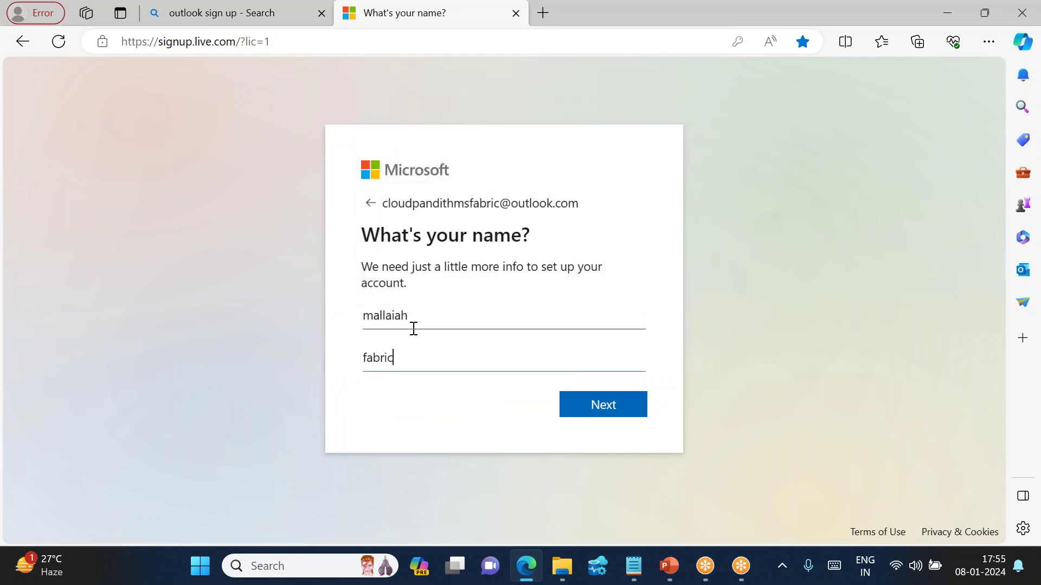
pyautogui.moveTo(413, 329); pyautogui.dragTo(338, 321)
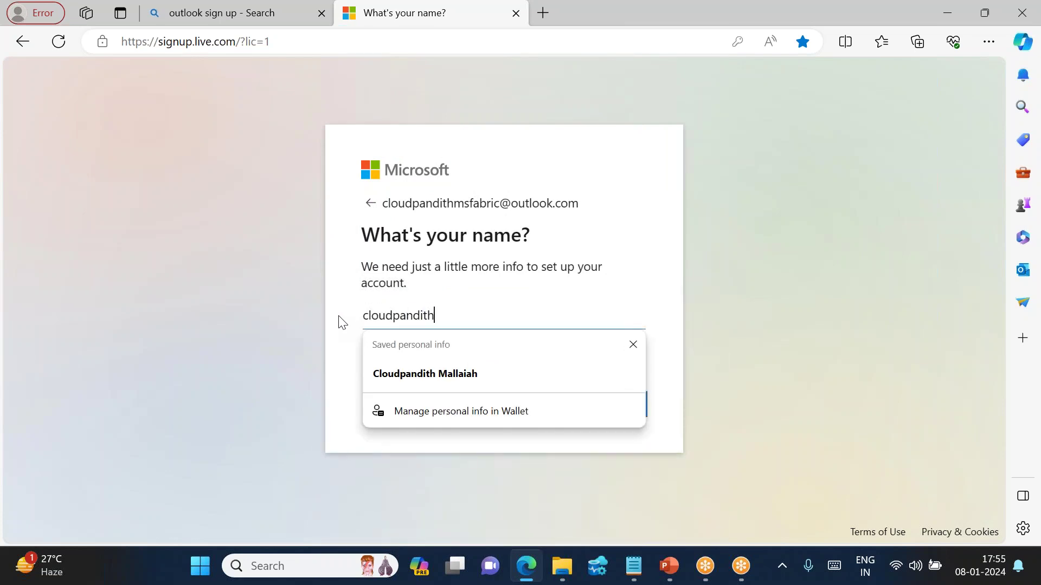
pyautogui.click(579, 415)
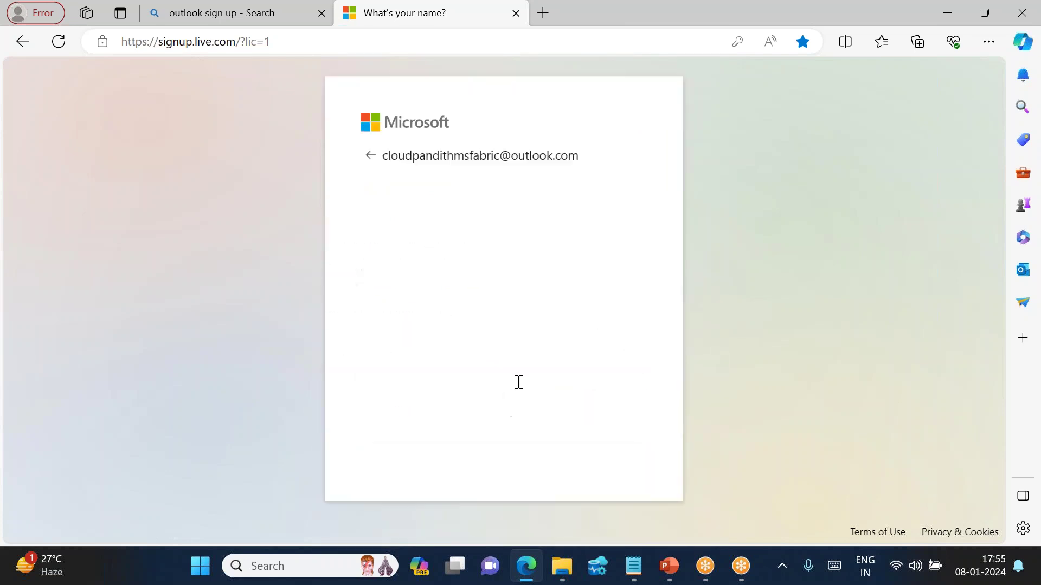
# Enter the birthdate March 10, 1998 and submit it
pyautogui.click(414, 347)
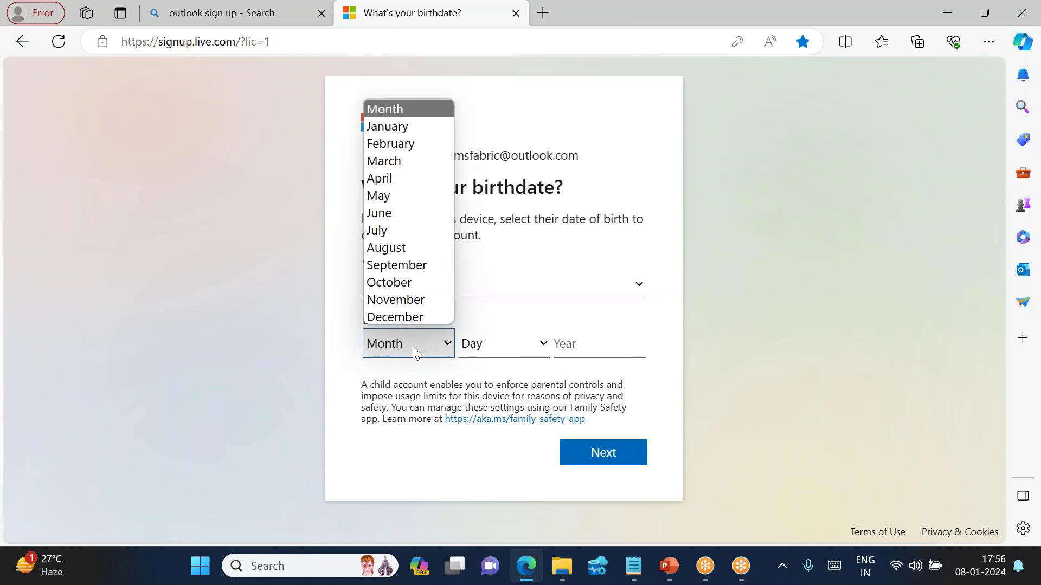
pyautogui.click(386, 161)
pyautogui.click(497, 347)
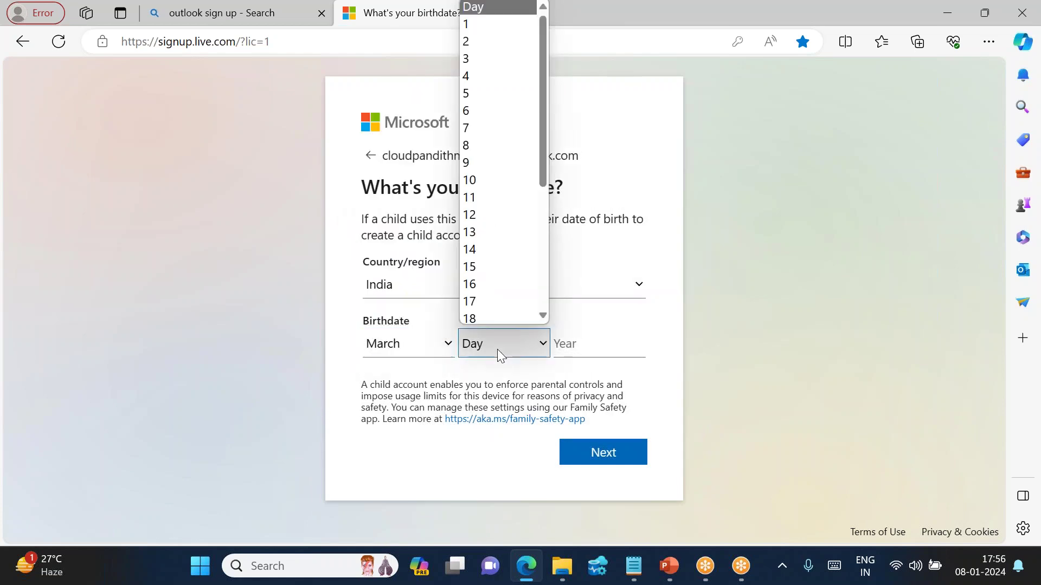
pyautogui.click(476, 178)
pyautogui.click(573, 347)
pyautogui.write('199')
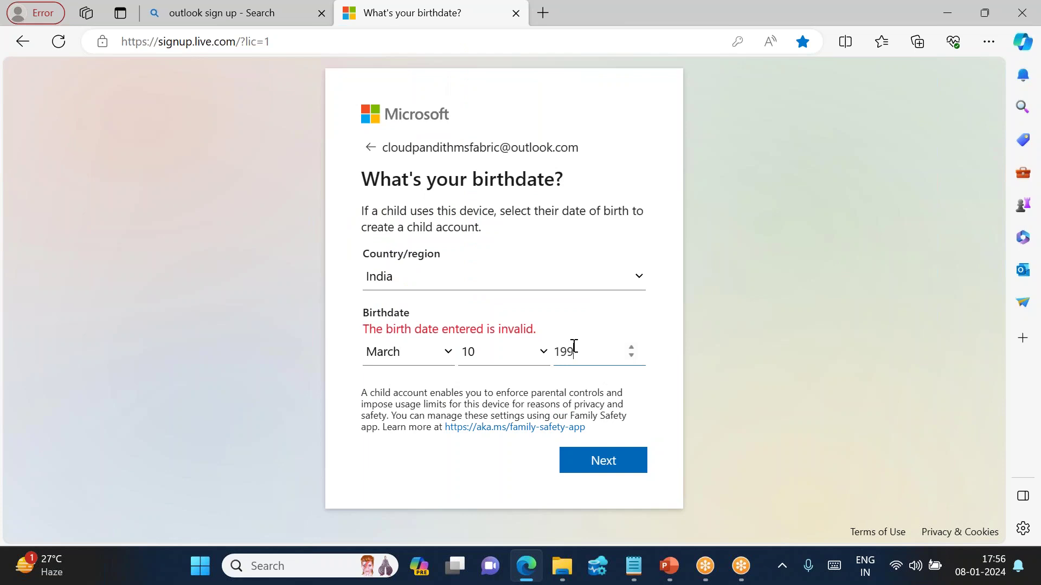
pyautogui.write('8')
pyautogui.click(604, 459)
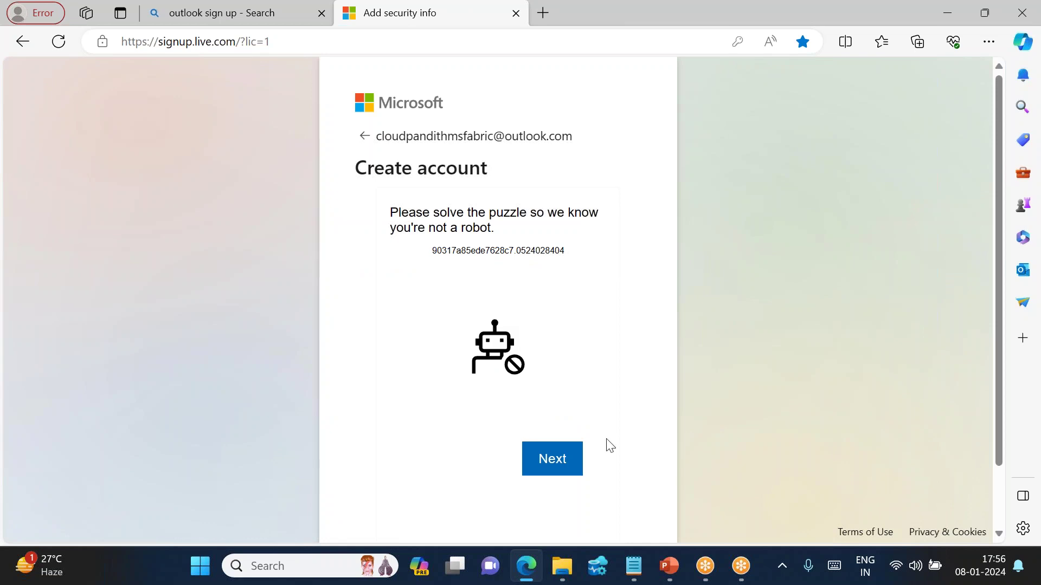
# Start the robot check and solve the first object-counting puzzle
pyautogui.click(556, 469)
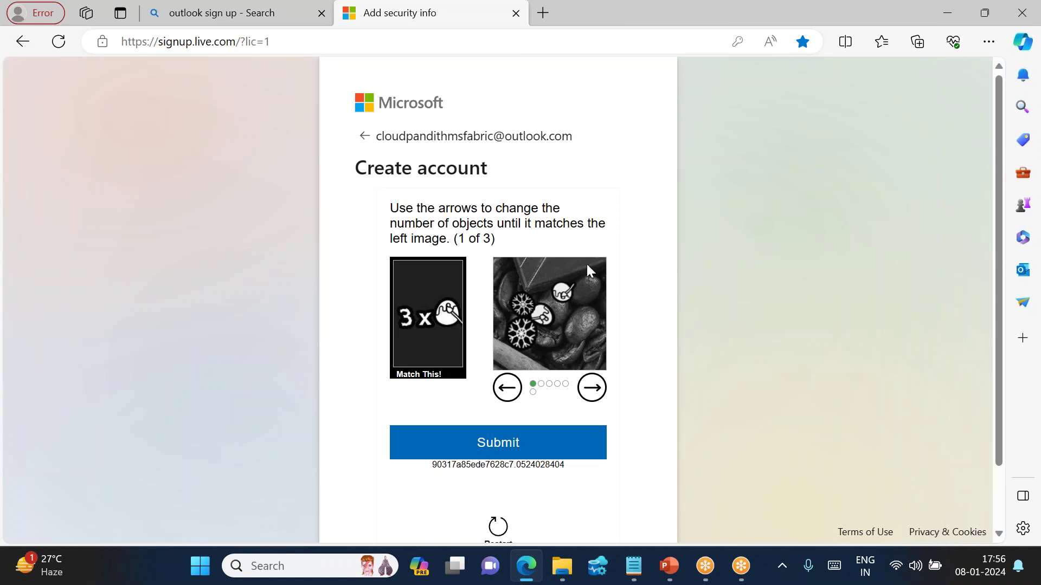
pyautogui.click(592, 389)
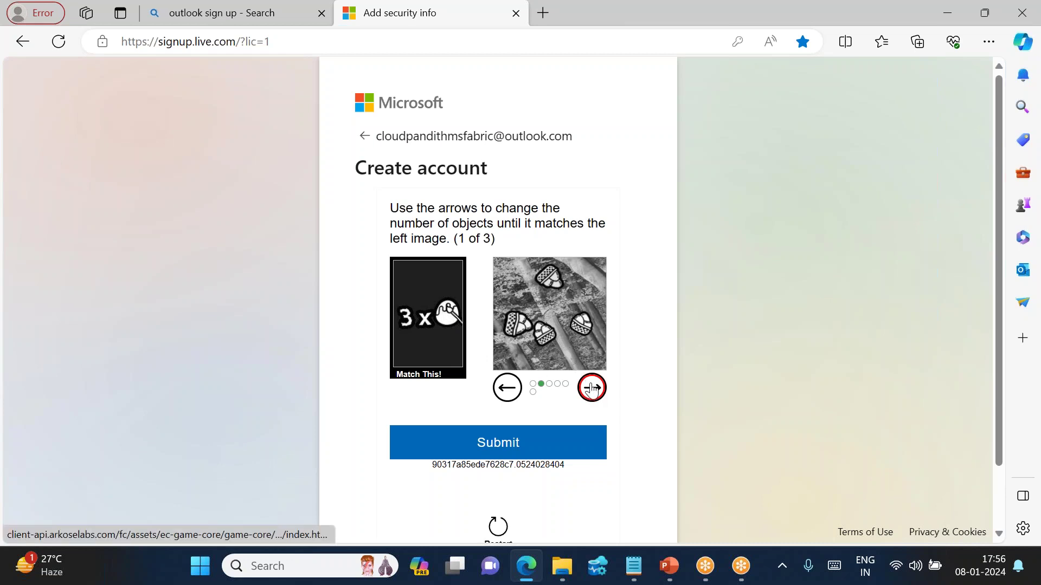
pyautogui.click(591, 389)
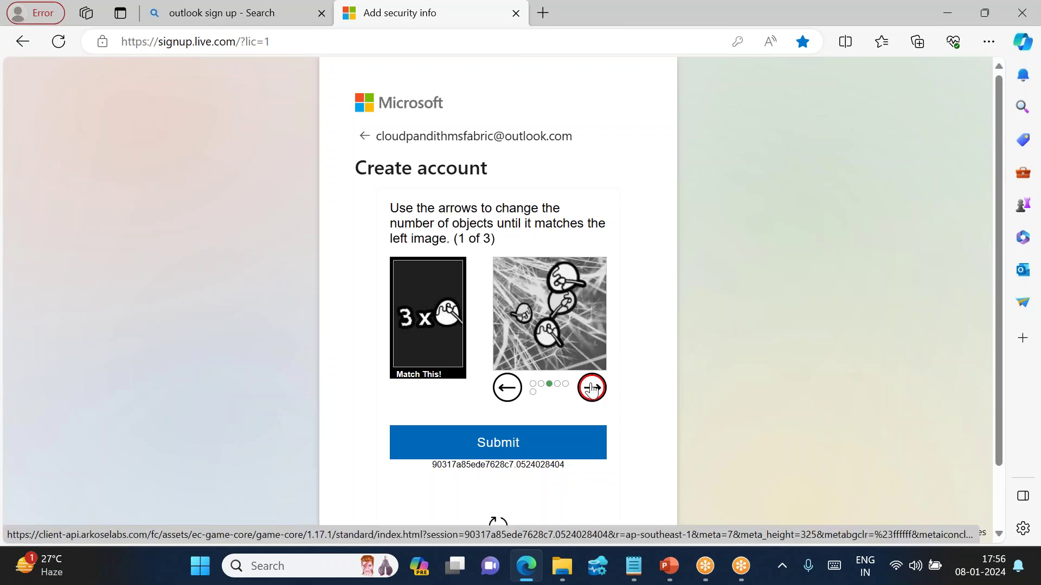
pyautogui.click(592, 389)
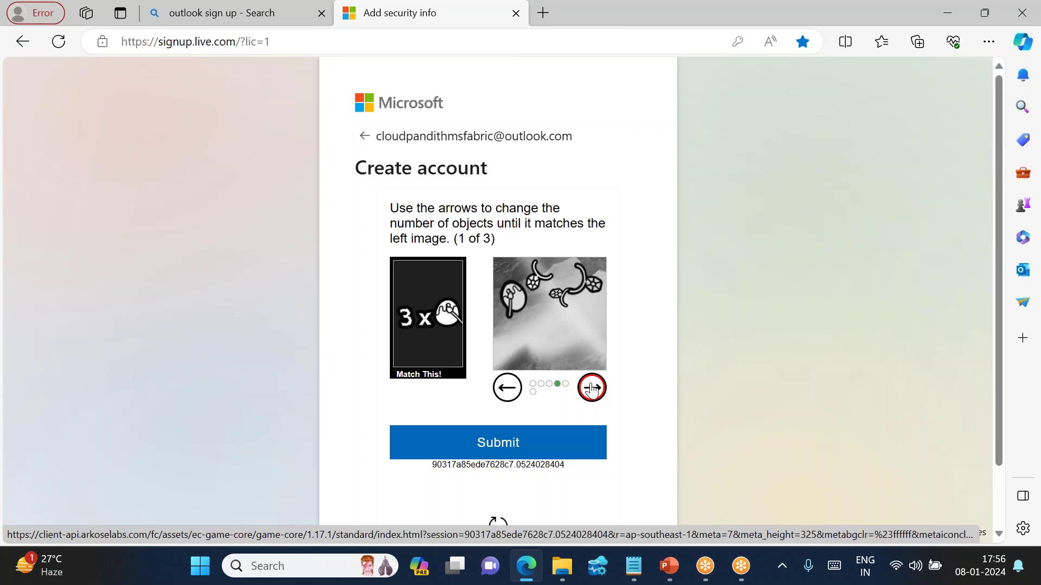
pyautogui.click(592, 390)
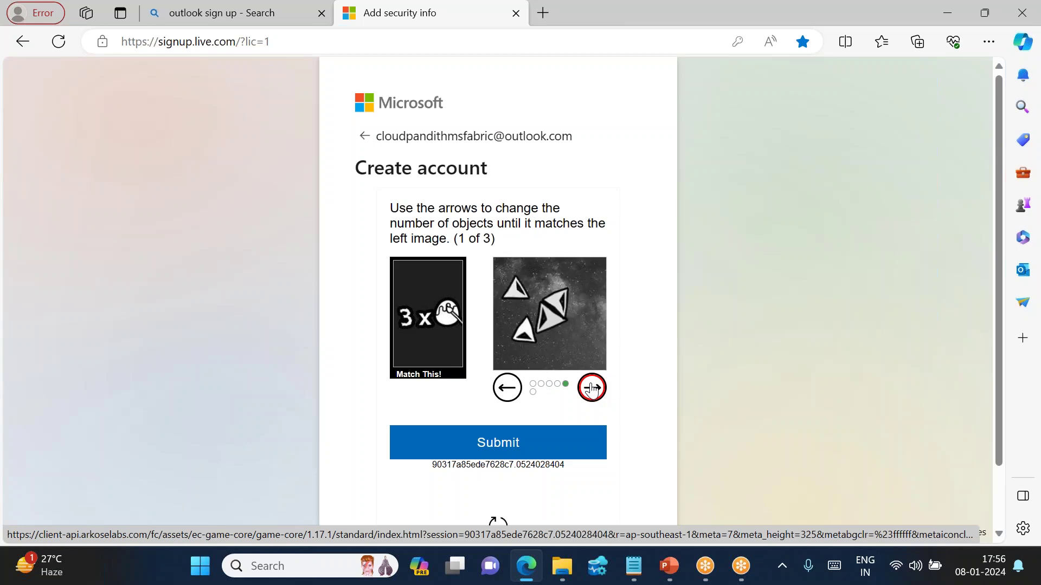
pyautogui.click(591, 389)
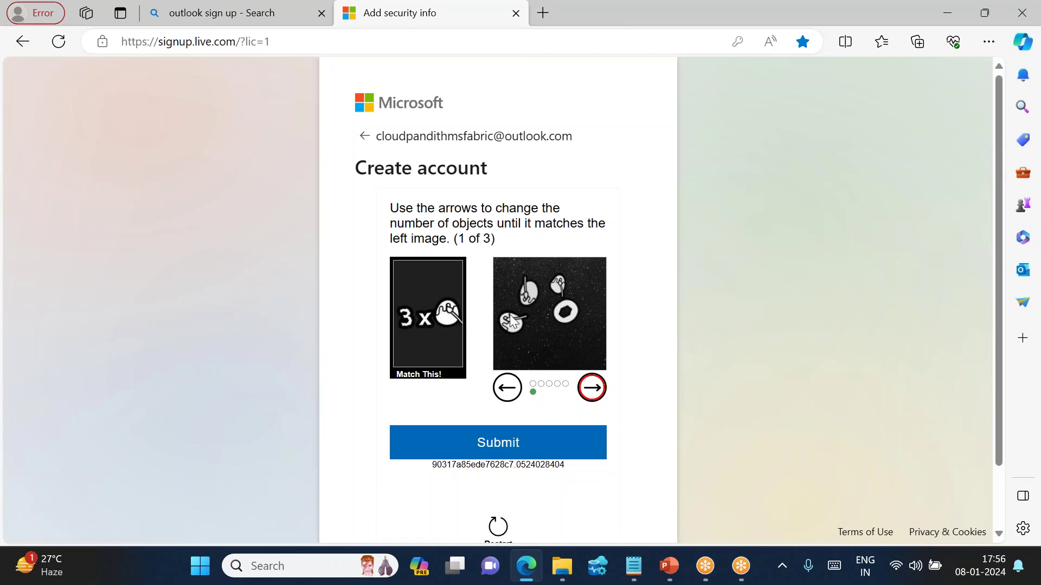
pyautogui.click(492, 444)
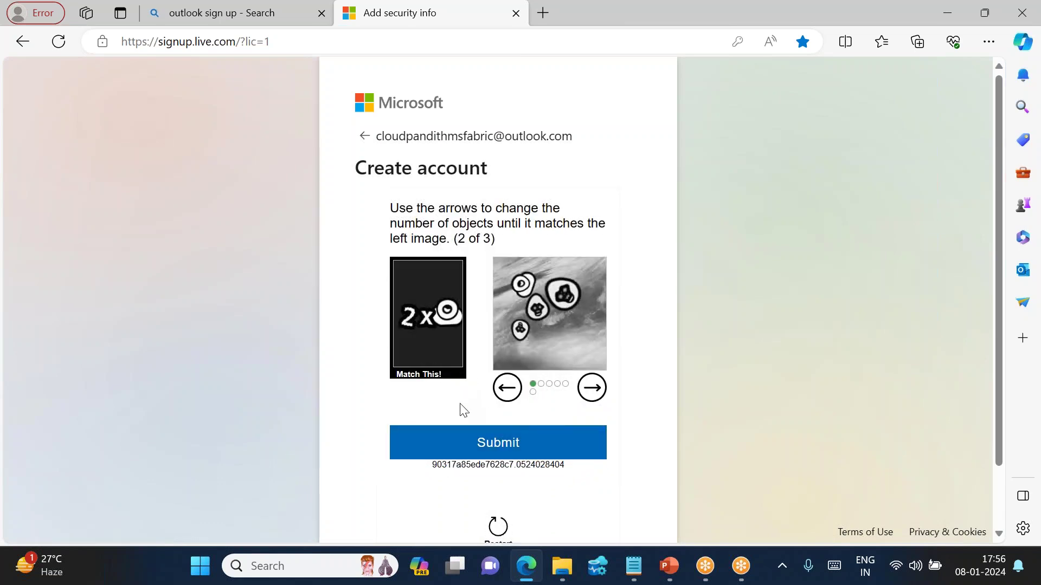
# Solve the second and third counting puzzles, matching two objects in the second
pyautogui.click(596, 395)
pyautogui.click(596, 396)
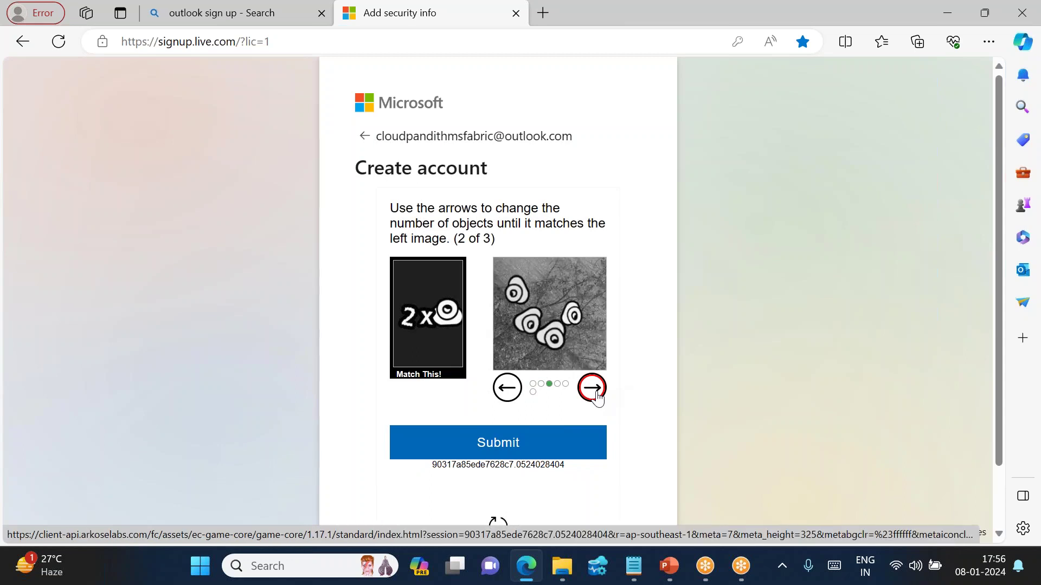
pyautogui.click(597, 397)
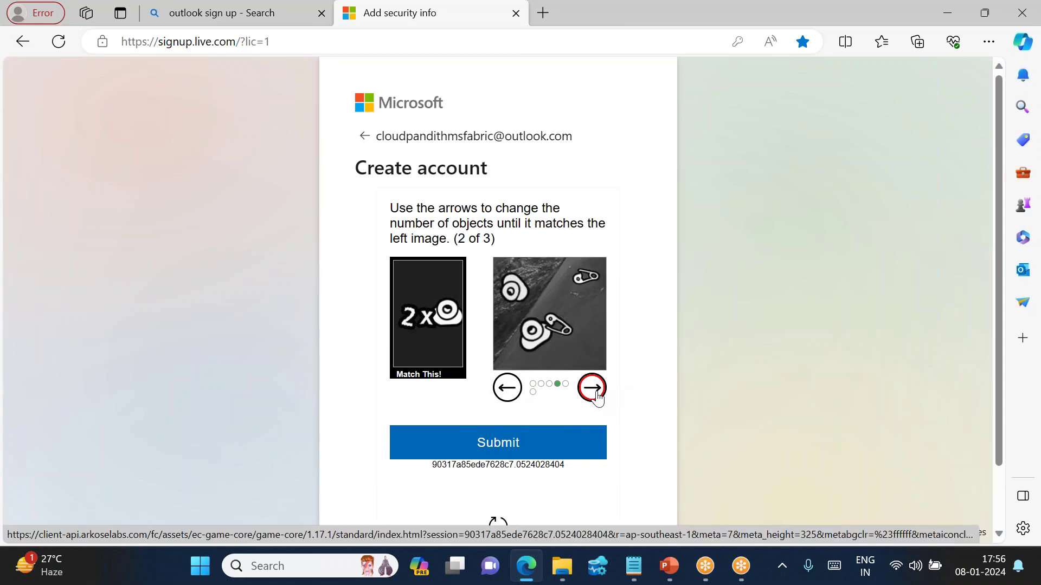
pyautogui.click(597, 397)
pyautogui.click(597, 397)
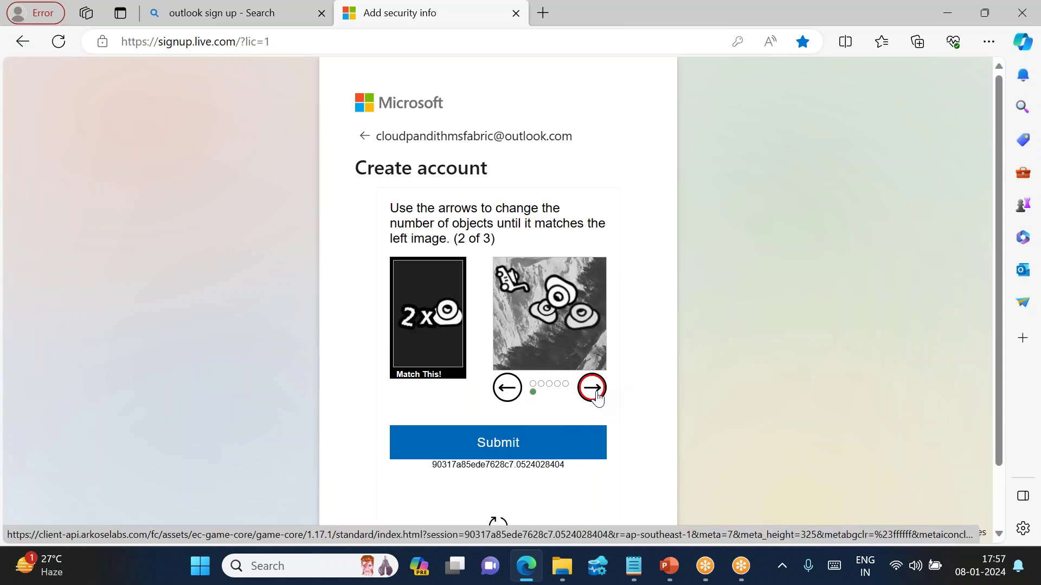
pyautogui.click(507, 389)
pyautogui.click(507, 389)
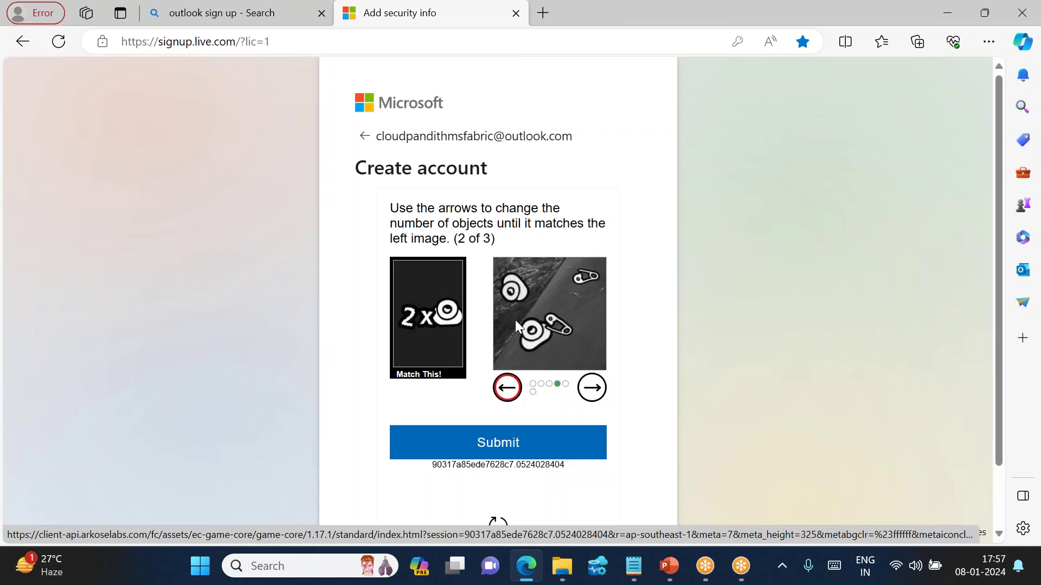
pyautogui.click(495, 450)
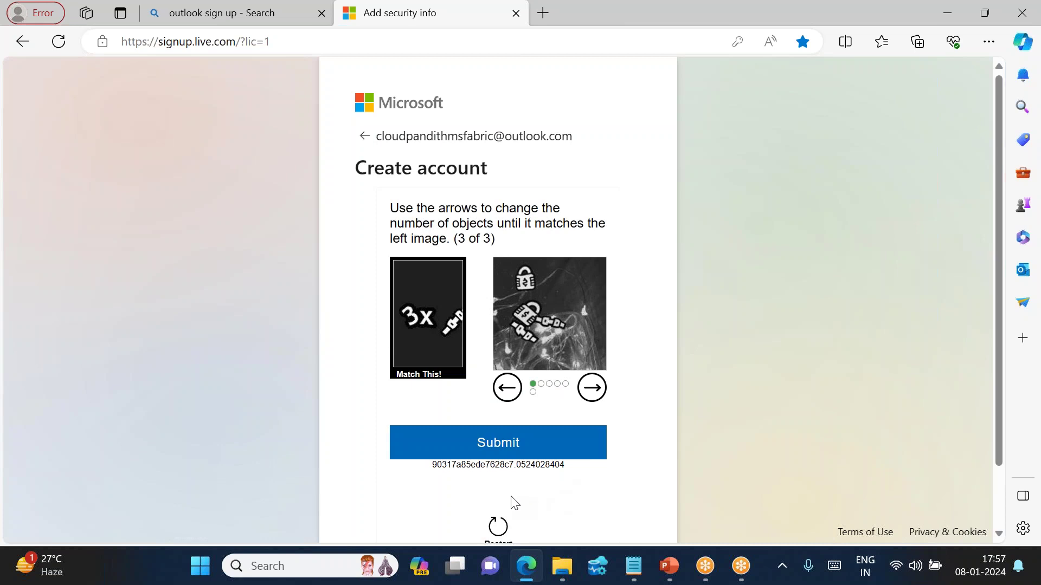
pyautogui.click(591, 389)
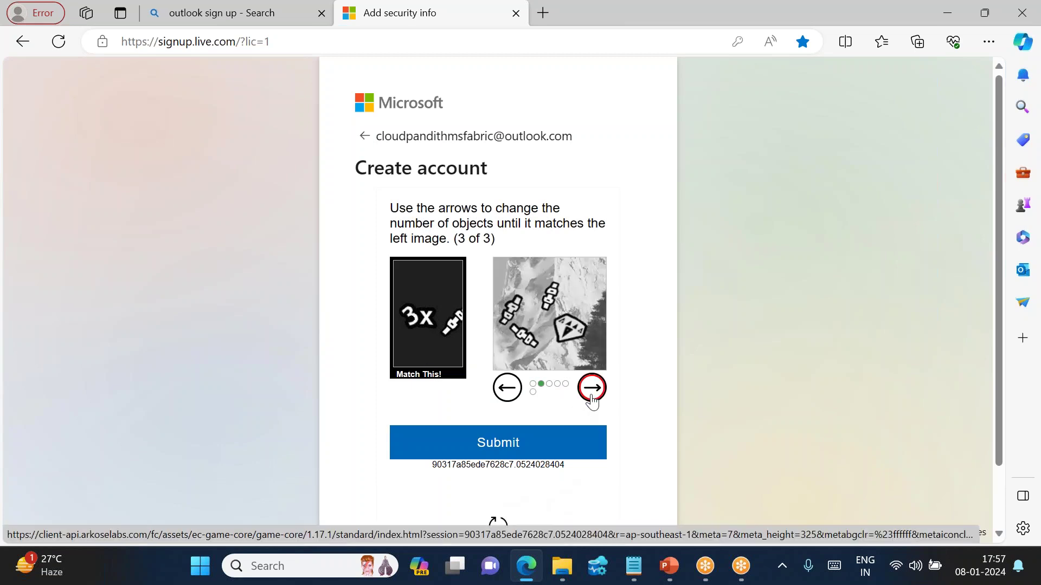
pyautogui.click(544, 431)
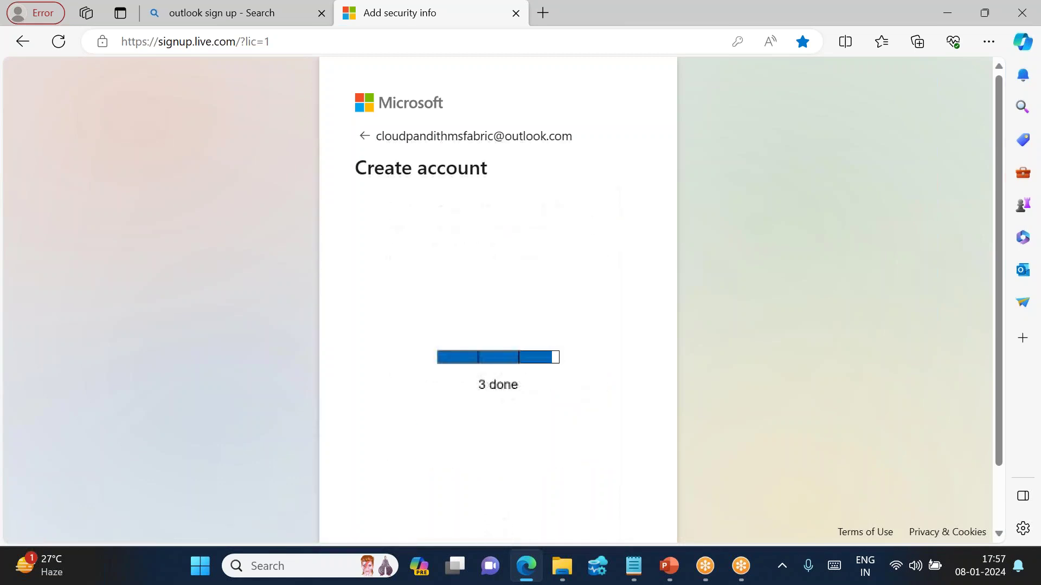
# Leave the completed verification, switch browser windows, and reveal the hidden favorites
pyautogui.moveTo(411, 405); pyautogui.dragTo(609, 413)
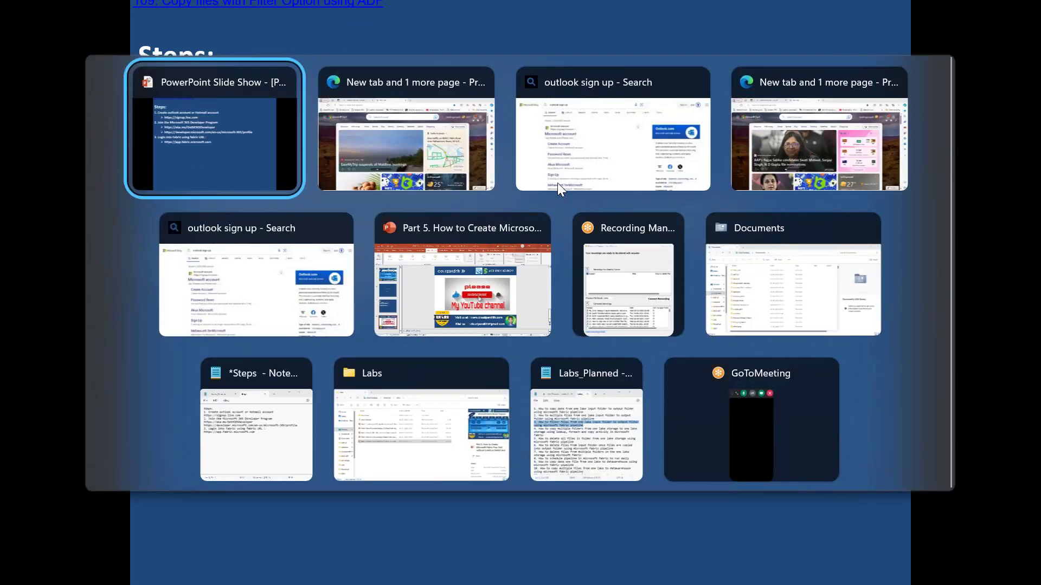
pyautogui.hotkey('alt', 'Tab')
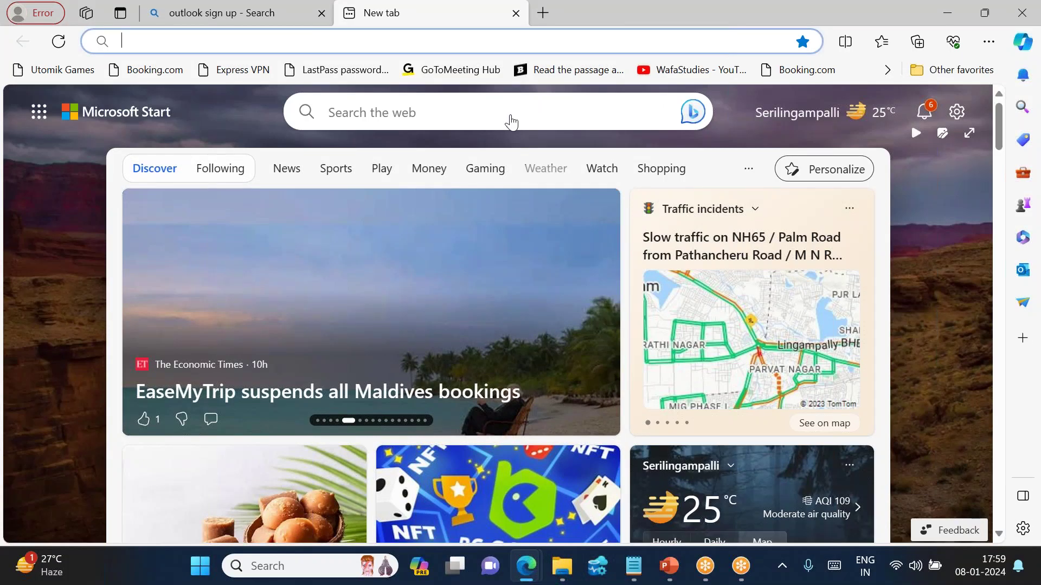
pyautogui.click(886, 70)
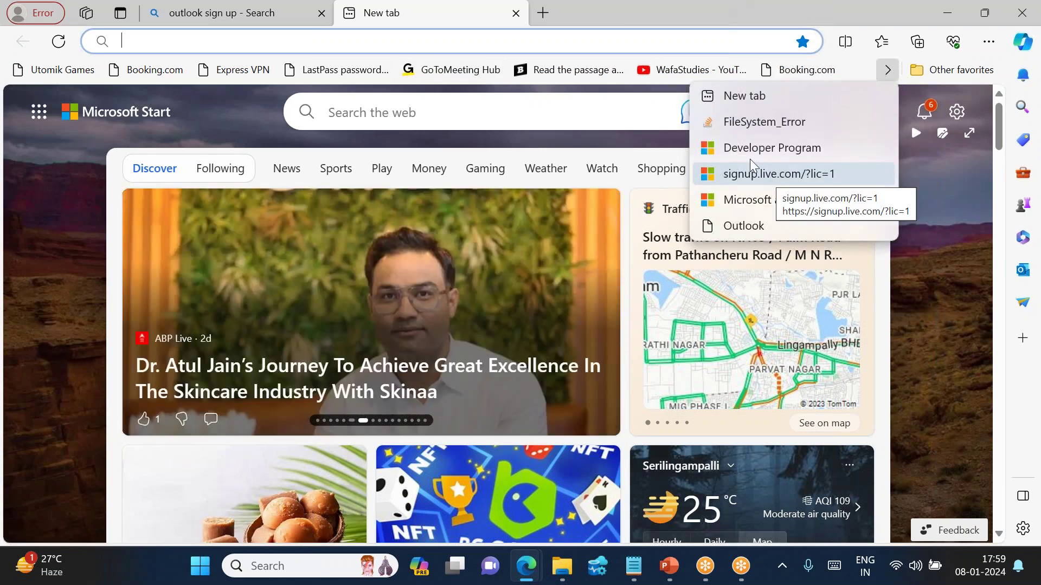
# Open the Developer Program favorite, join it, and enter the new Outlook email
pyautogui.click(747, 148)
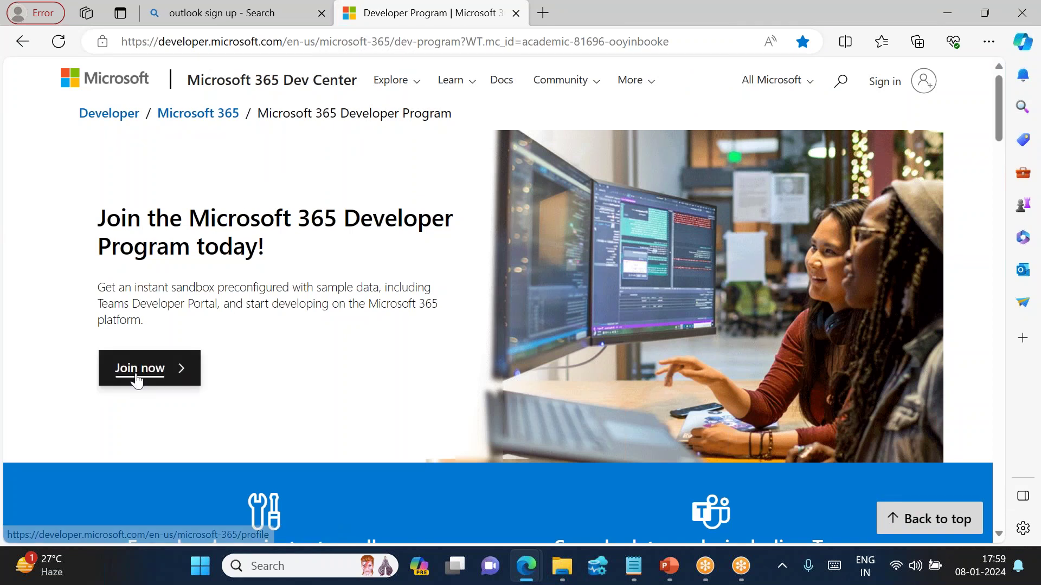
pyautogui.click(136, 380)
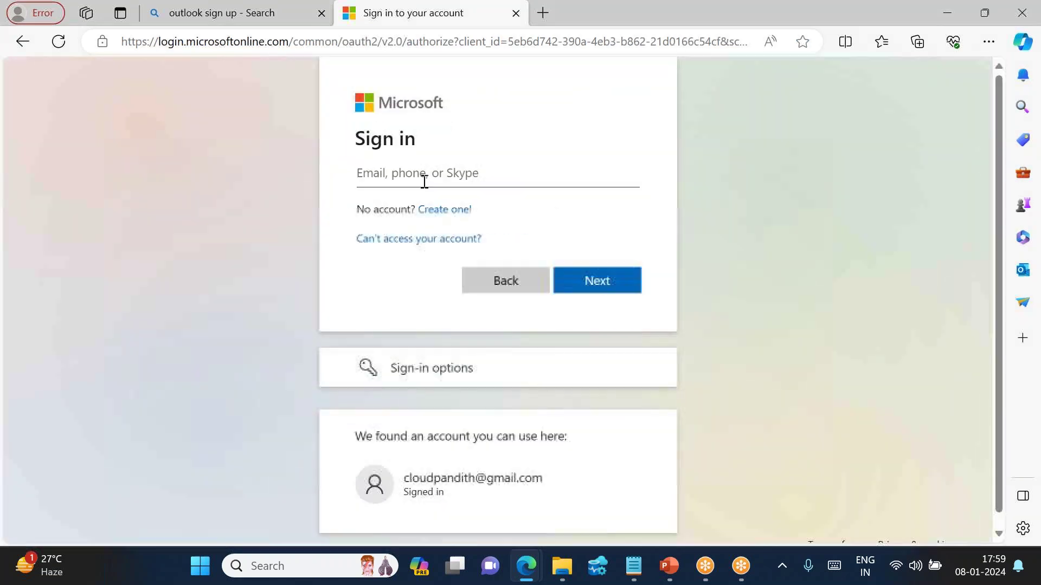
pyautogui.click(420, 180)
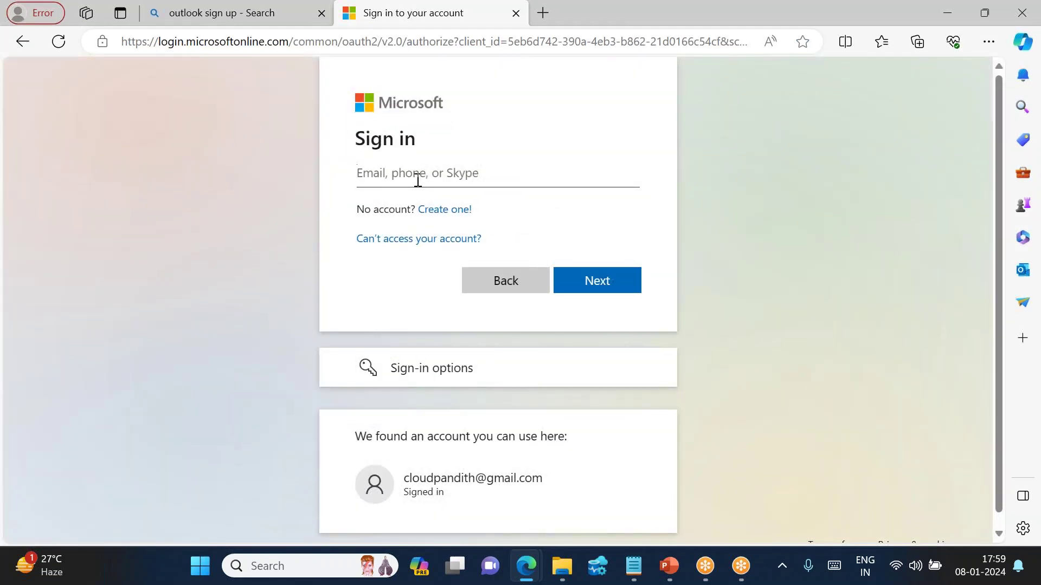
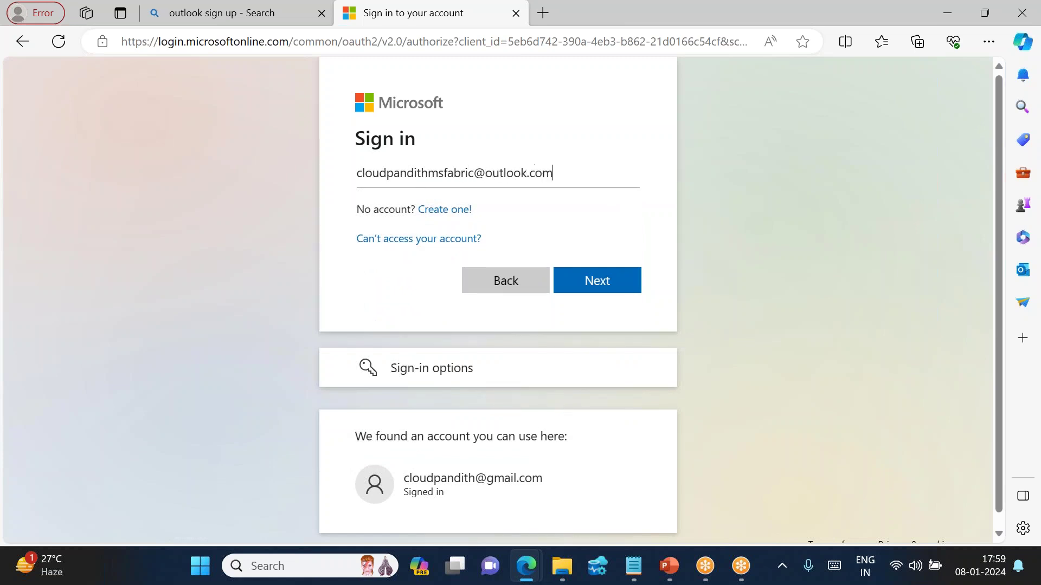
pyautogui.press('Return')
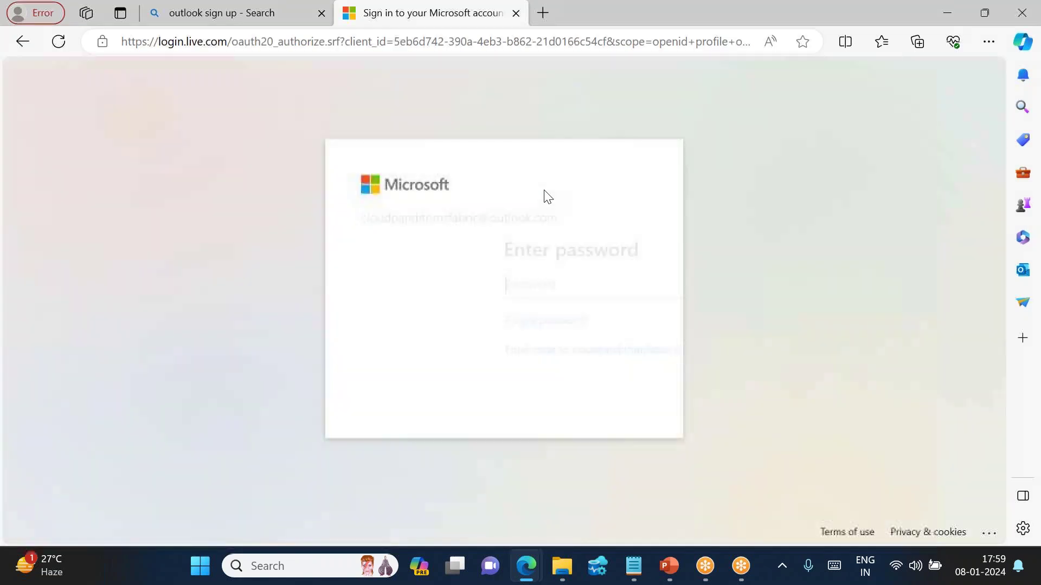
# Enter the account password, skip saving it, and choose to stay signed in
pyautogui.write('••')
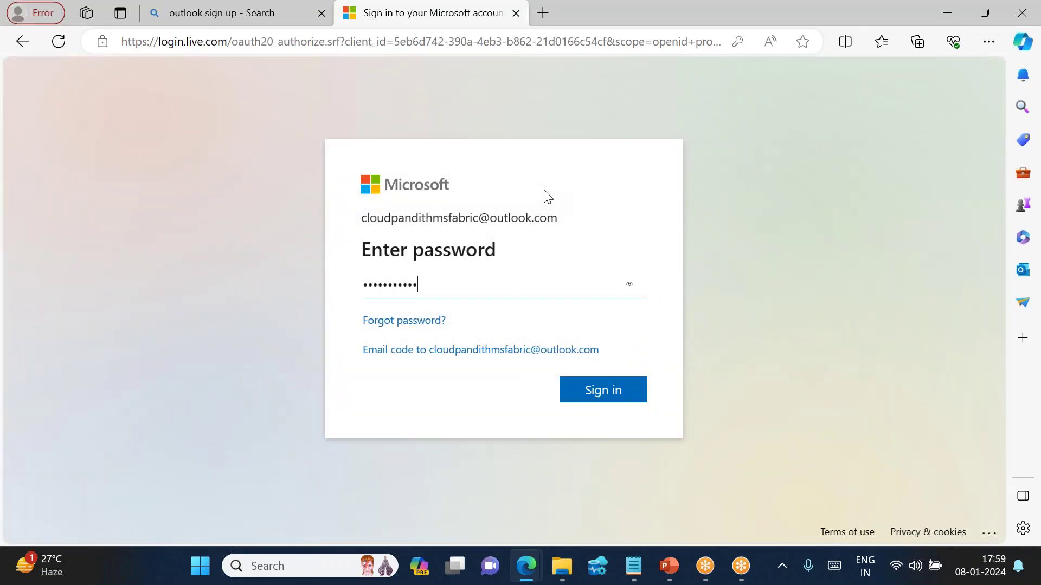
pyautogui.write('••••••••••')
pyautogui.press('Return')
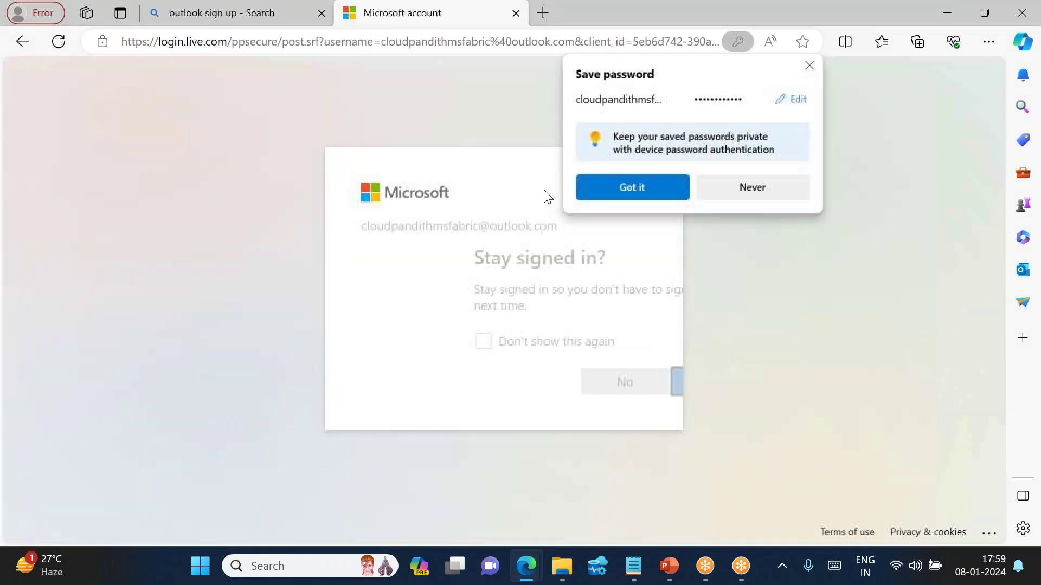
pyautogui.click(657, 188)
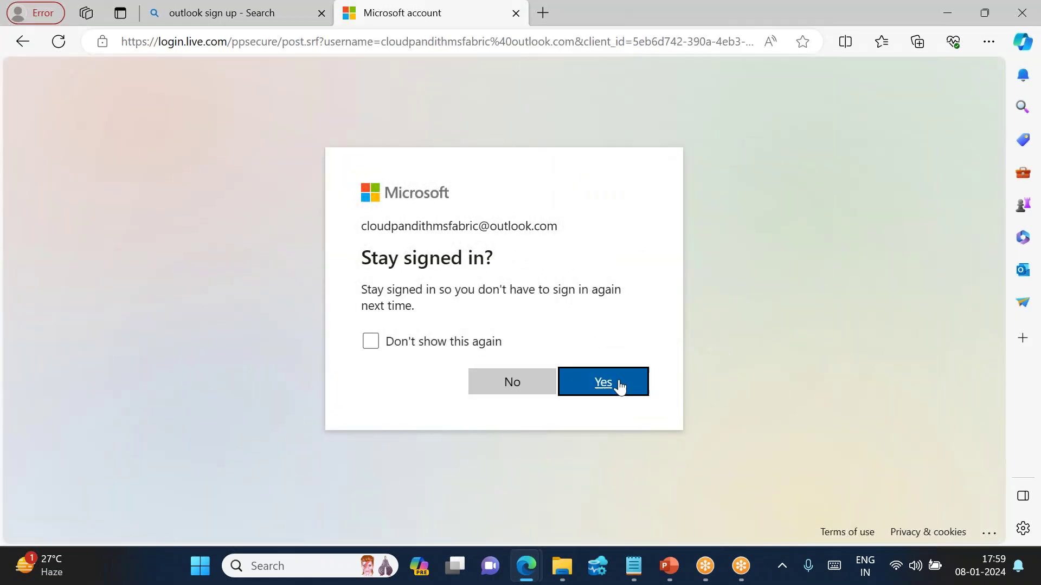
pyautogui.click(620, 385)
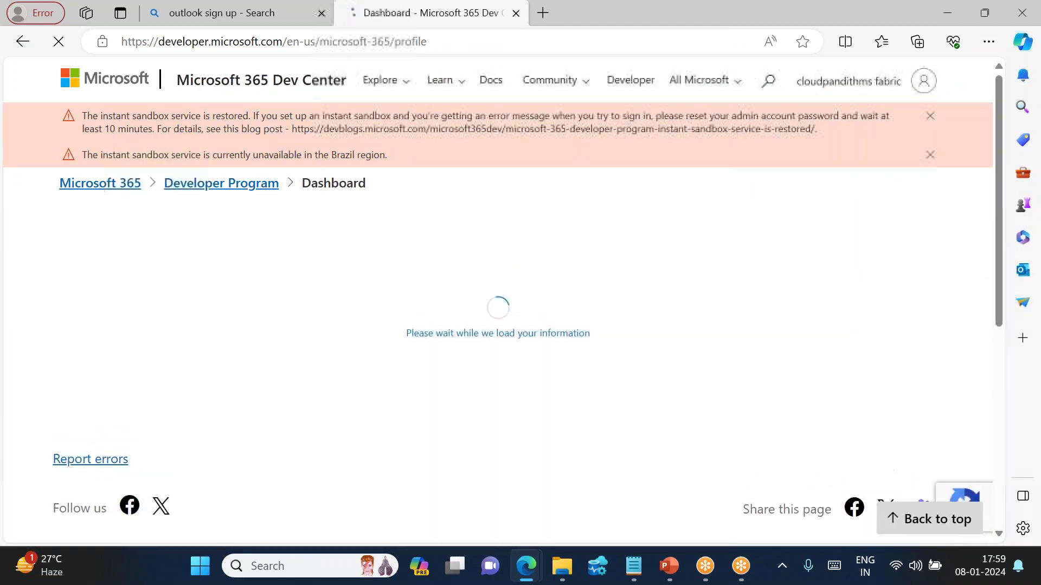
# Set the country/region to India and enter the company name
pyautogui.scroll(-5, 515, 298)
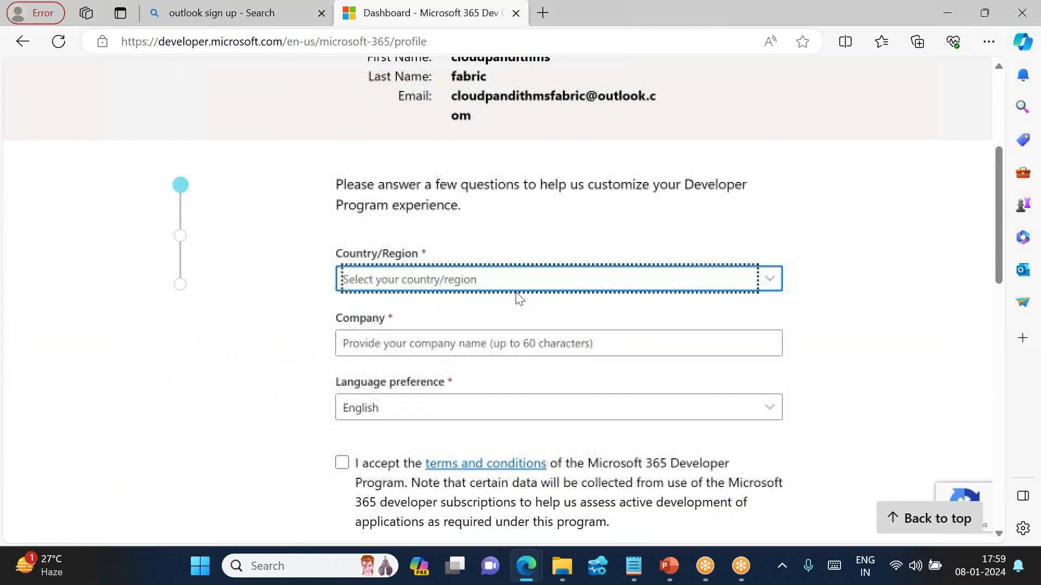
pyautogui.click(463, 279)
pyautogui.write('India')
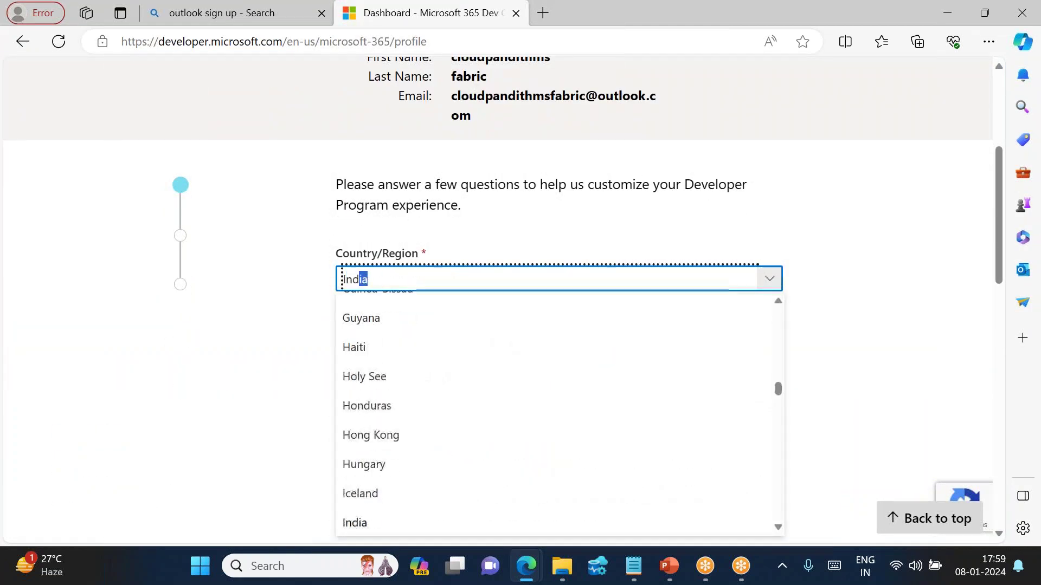
pyautogui.press('Return')
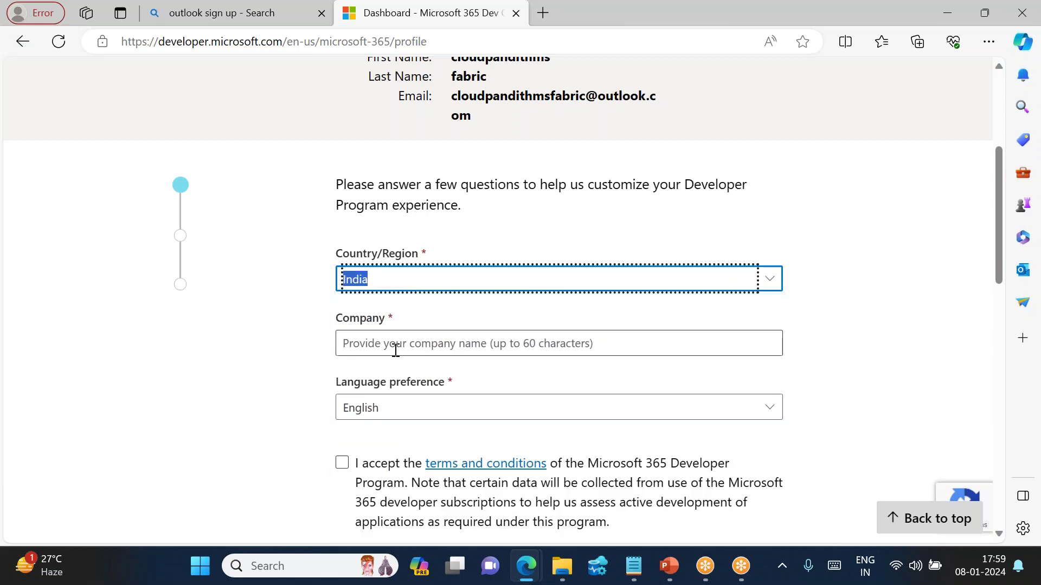
pyautogui.click(386, 343)
pyautogui.write('cloudpandith')
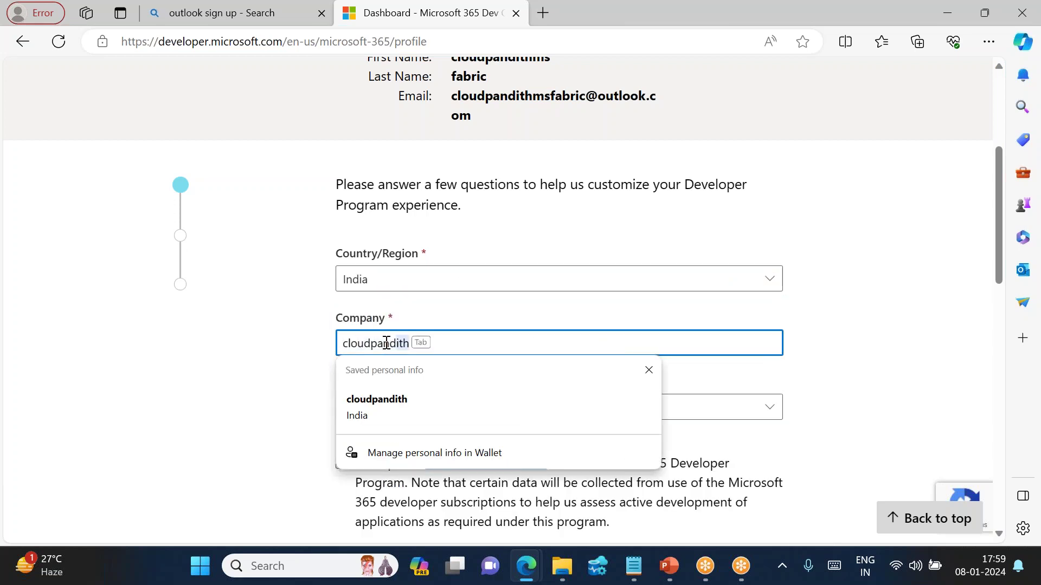
pyautogui.click(281, 322)
# Accept the program terms, opt in to development emails, and continue
pyautogui.scroll(-2, 278, 321)
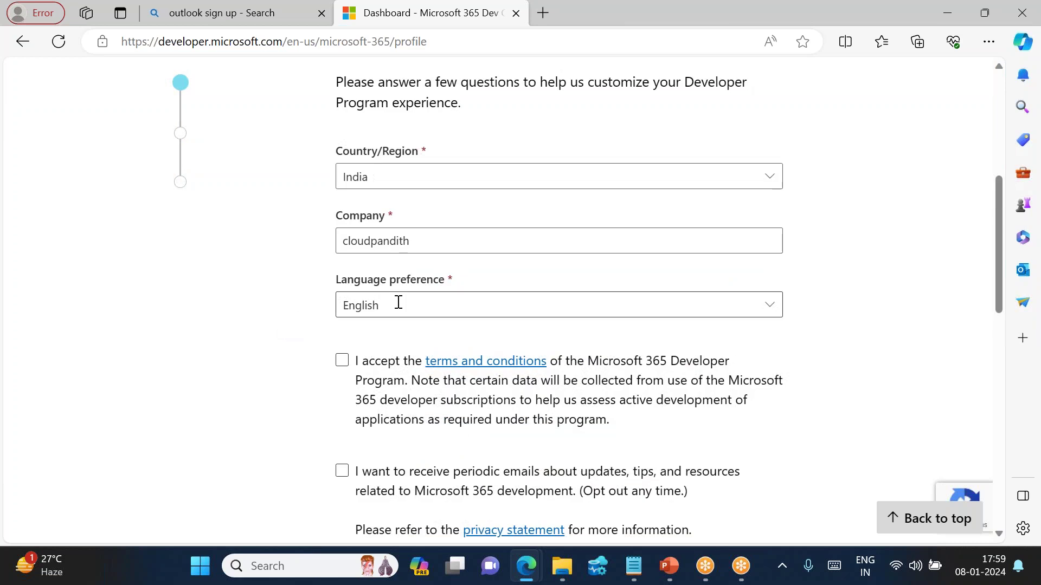
pyautogui.scroll(-2, 471, 328)
pyautogui.click(340, 261)
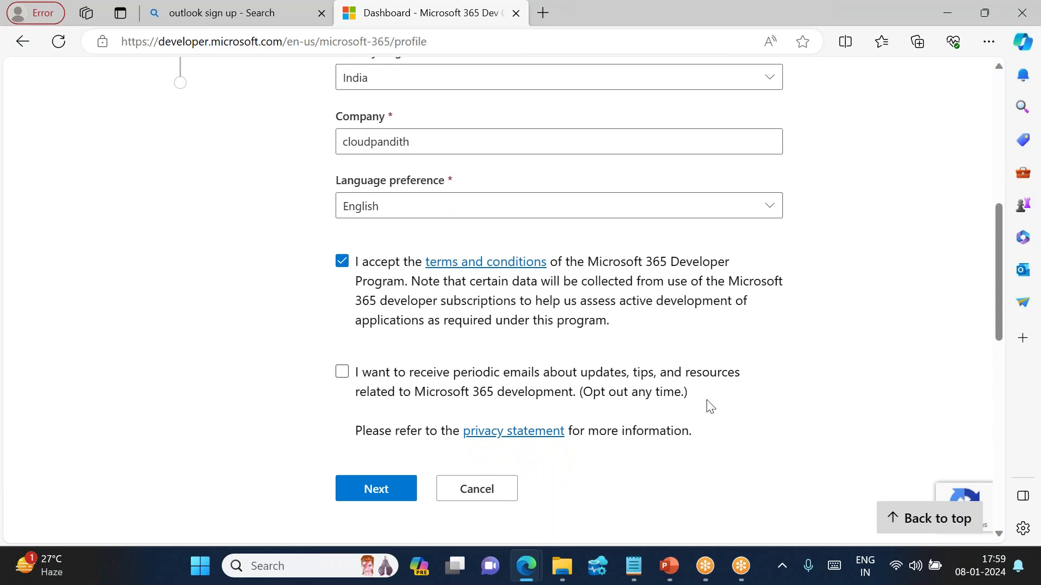
pyautogui.moveTo(372, 373); pyautogui.dragTo(492, 391)
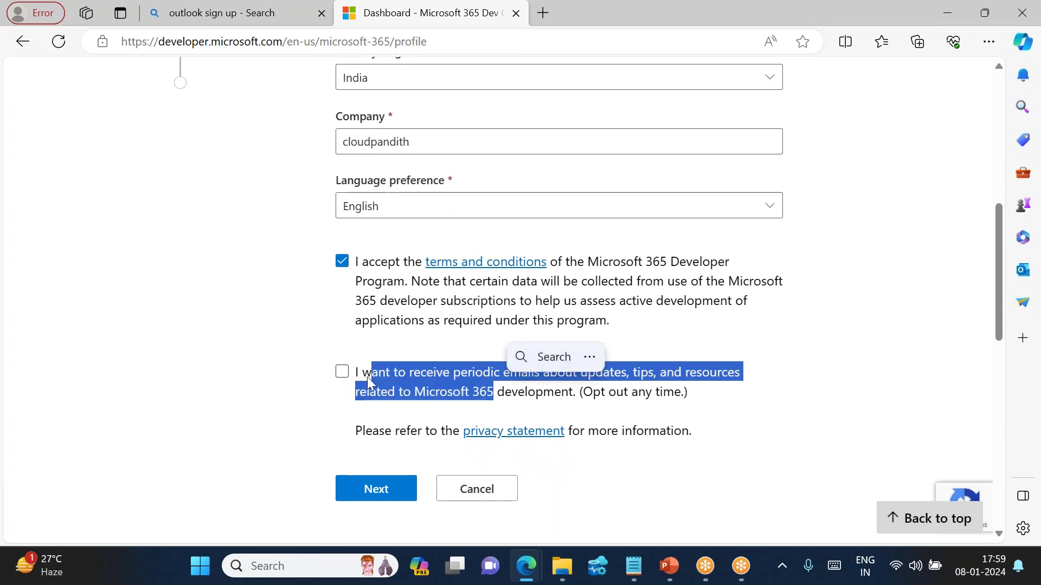
pyautogui.click(342, 372)
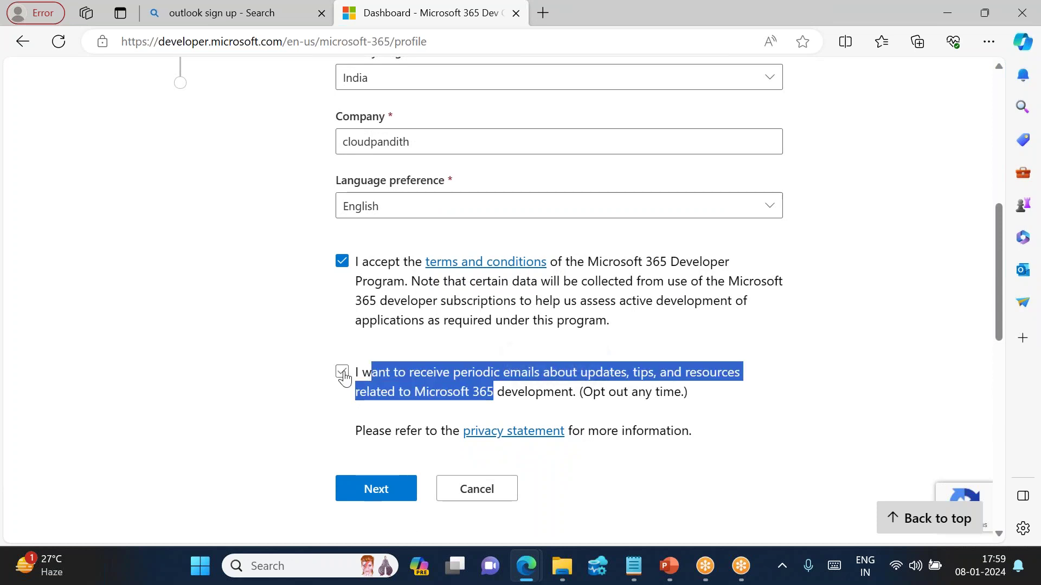
pyautogui.click(386, 496)
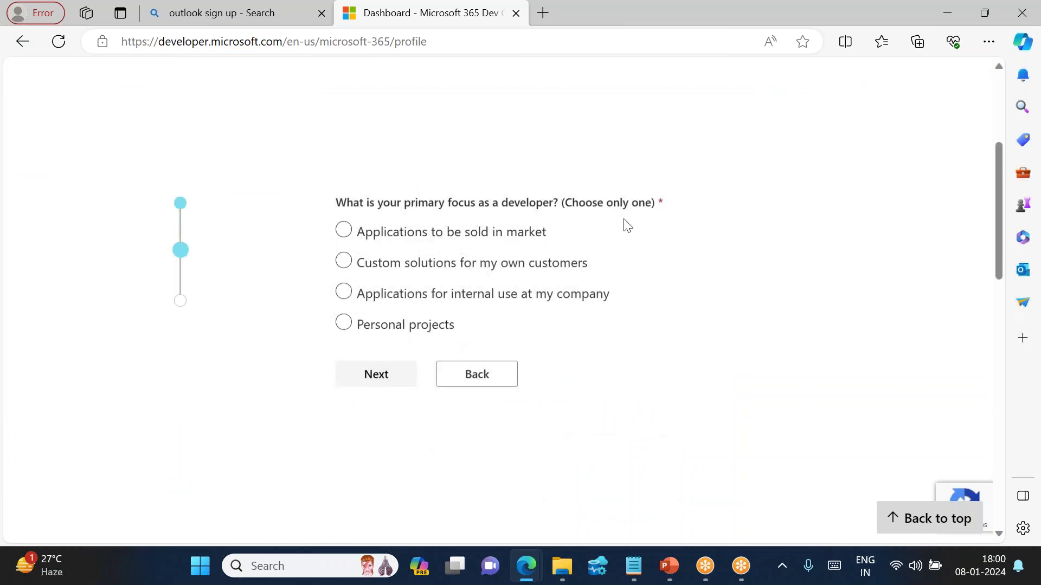
# Pick Personal projects as the primary developer focus and continue
pyautogui.click(479, 239)
pyautogui.click(385, 274)
pyautogui.click(453, 293)
pyautogui.click(591, 297)
pyautogui.click(499, 299)
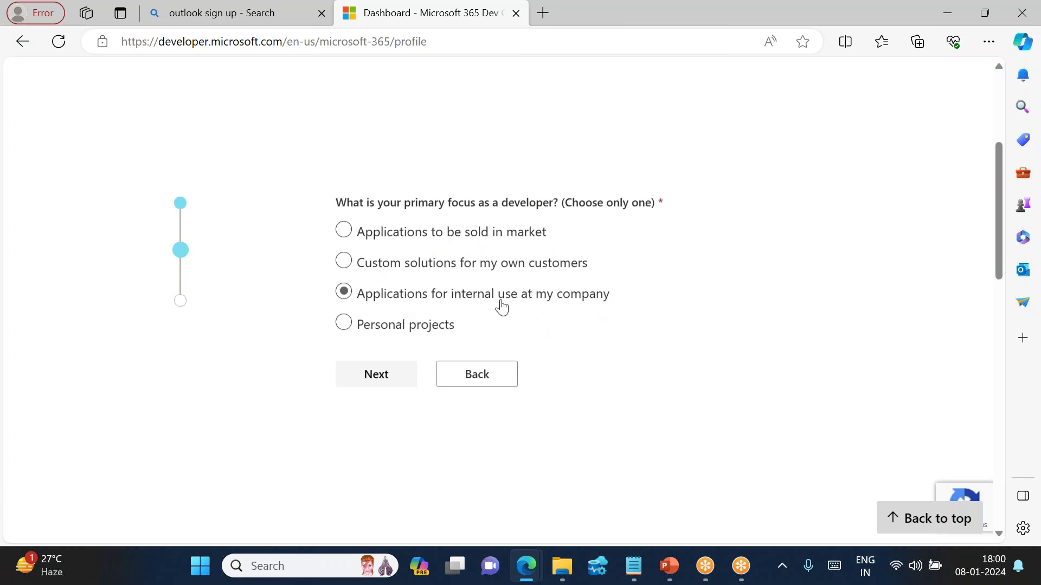
pyautogui.click(557, 309)
pyautogui.click(408, 337)
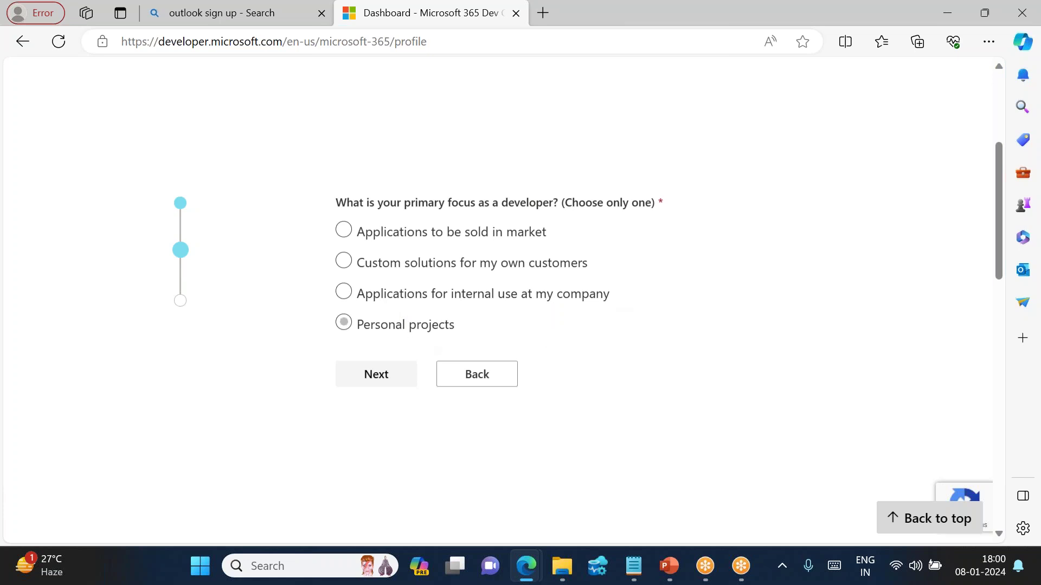
pyautogui.click(355, 326)
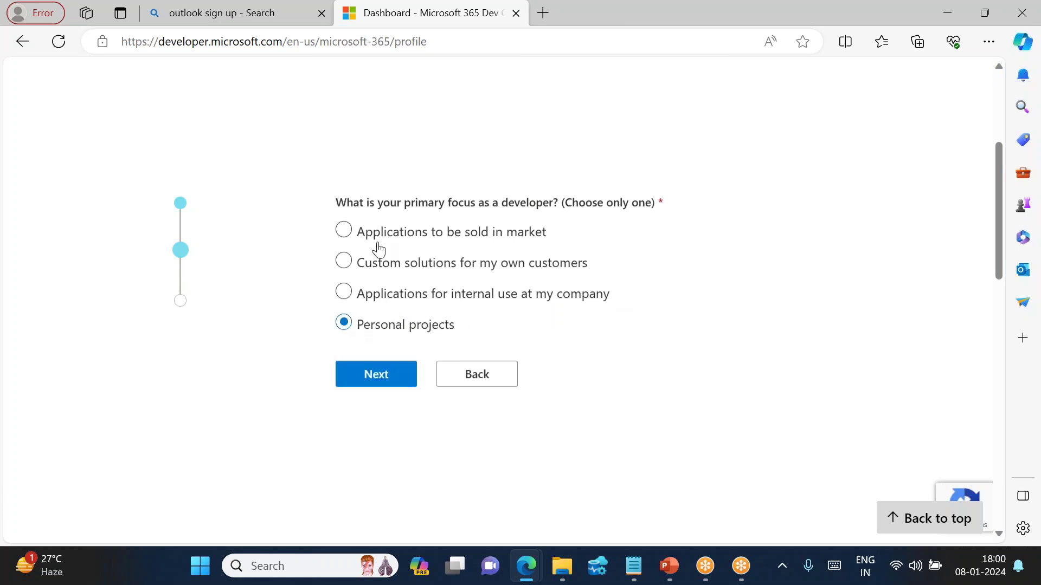
pyautogui.click(376, 382)
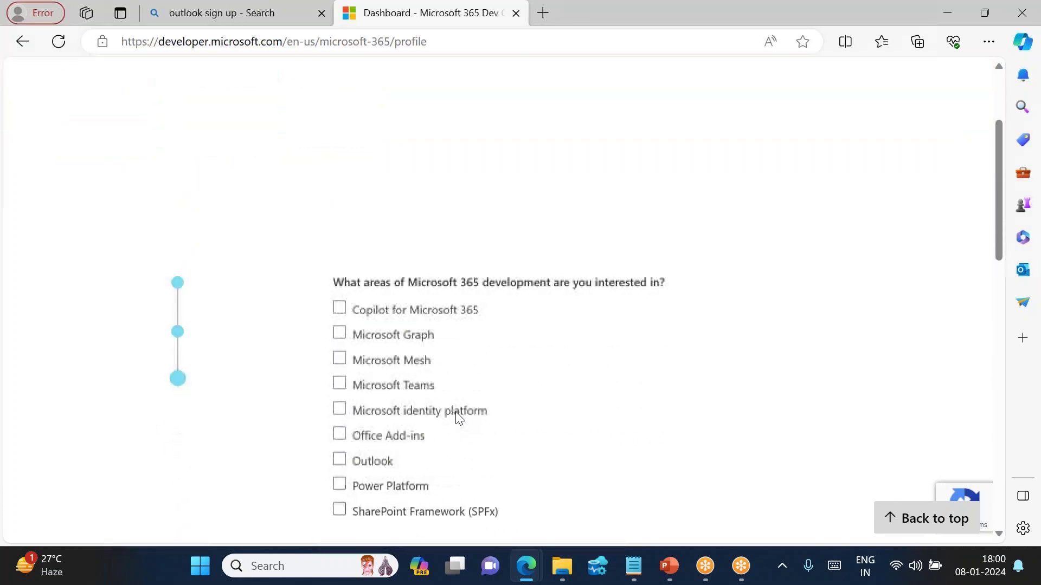
# Tick Power Platform, SPFx, identity platform, Graph, Mesh and Teams, leave Copilot unticked, and save
pyautogui.scroll(-2, 457, 416)
pyautogui.click(459, 180)
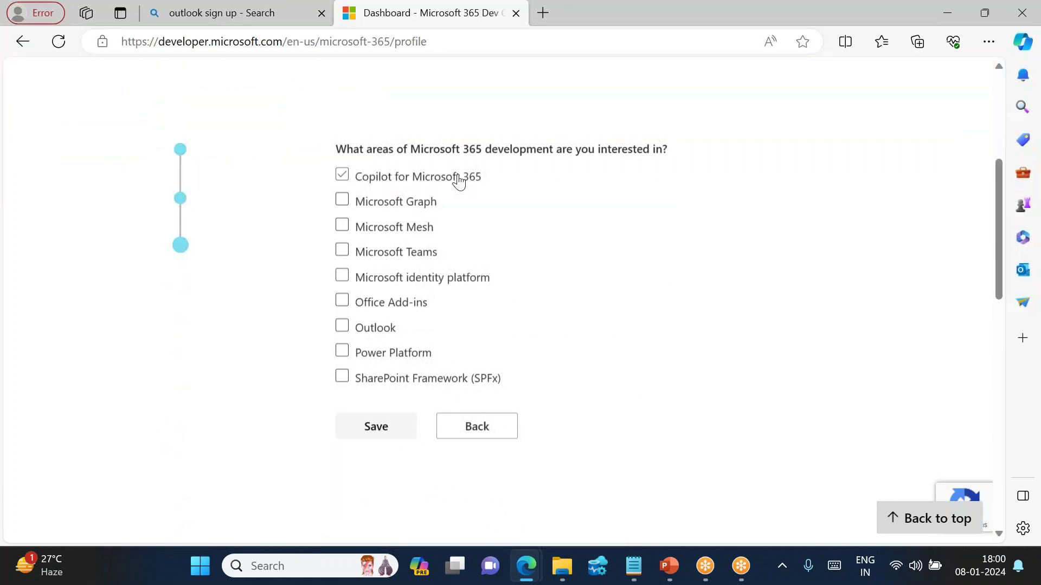
pyautogui.click(459, 180)
pyautogui.click(342, 351)
pyautogui.click(342, 353)
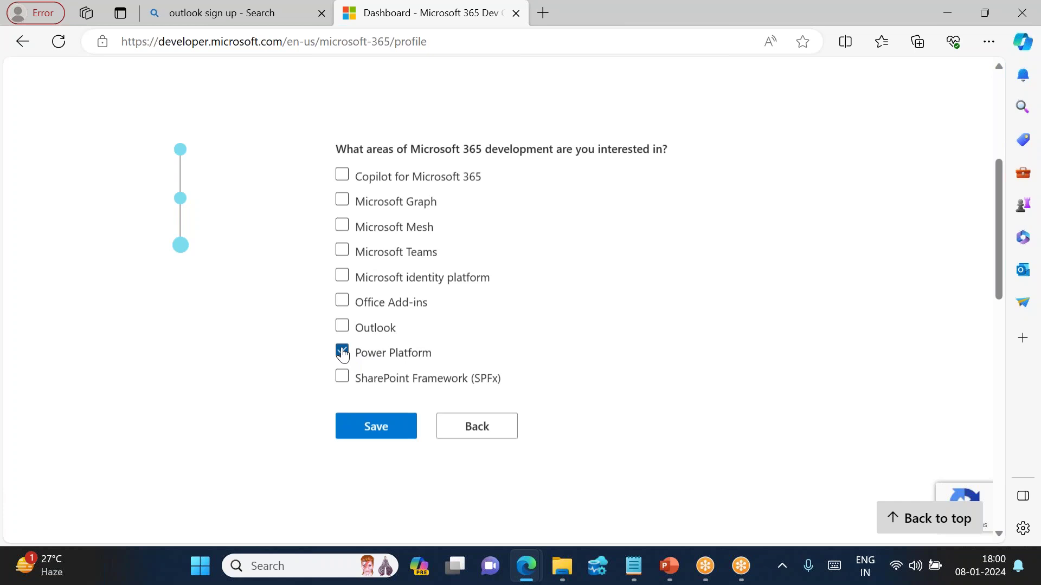
pyautogui.click(342, 378)
pyautogui.click(343, 279)
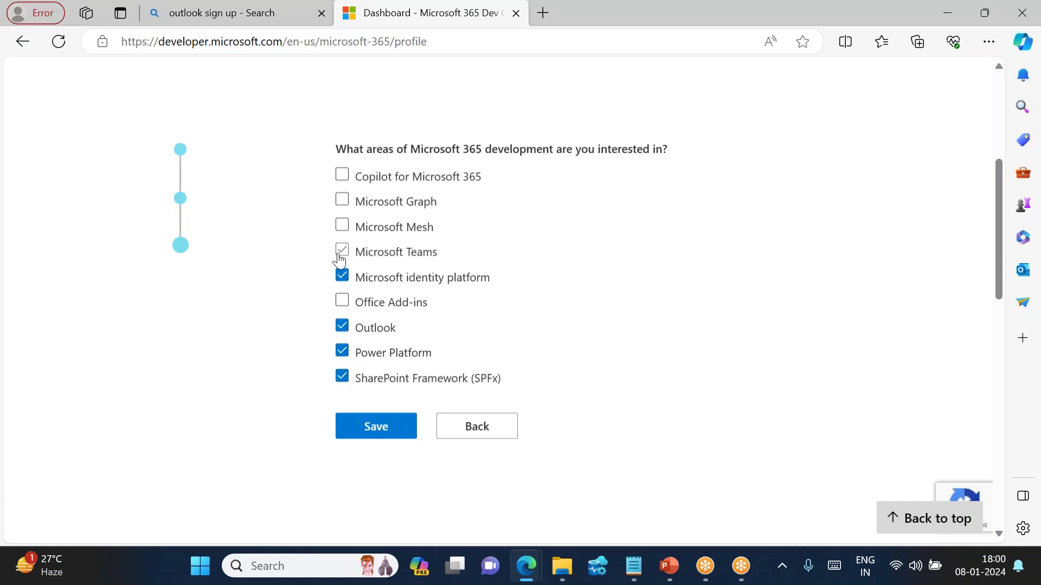
pyautogui.click(342, 202)
pyautogui.click(342, 227)
pyautogui.click(342, 252)
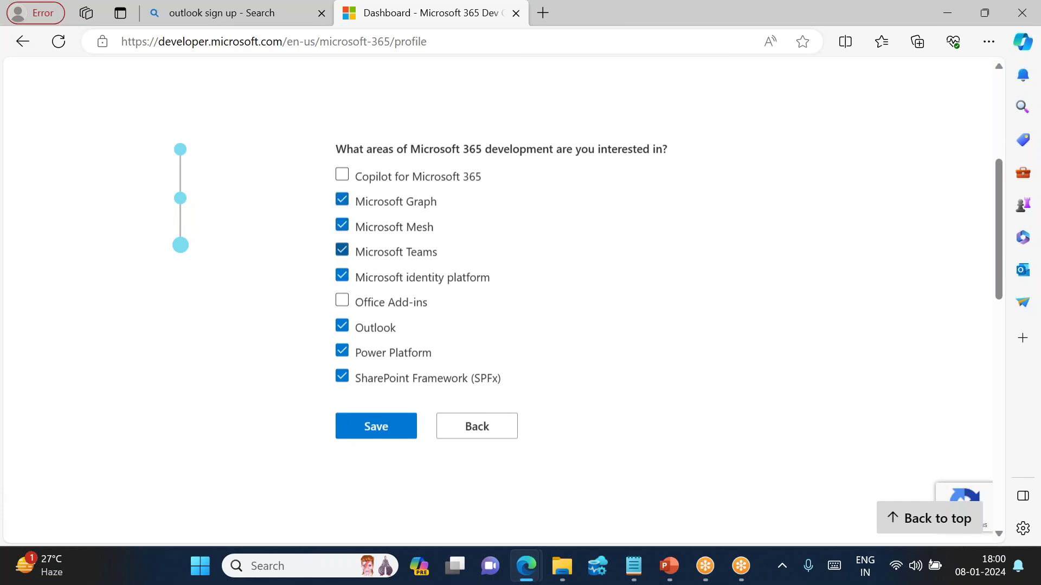
pyautogui.click(401, 428)
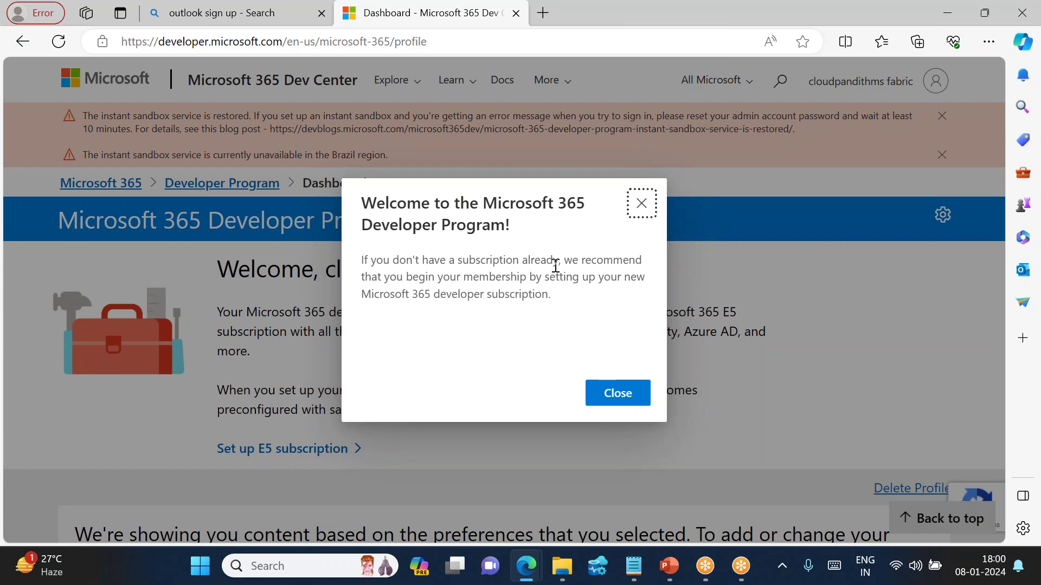
# Close the welcome dialog and launch the E5 subscription setup
pyautogui.click(616, 395)
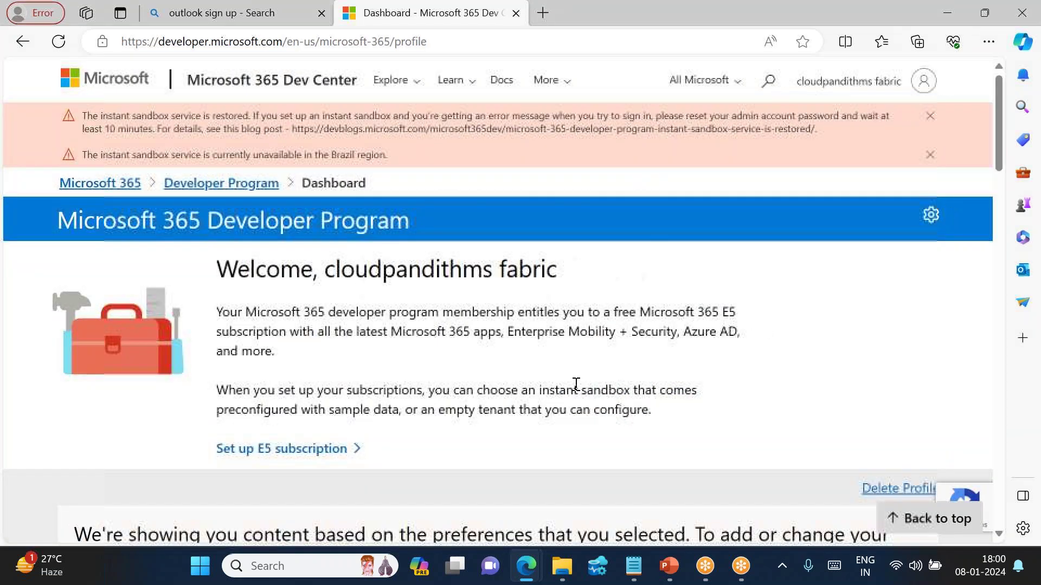
pyautogui.scroll(-1, 526, 397)
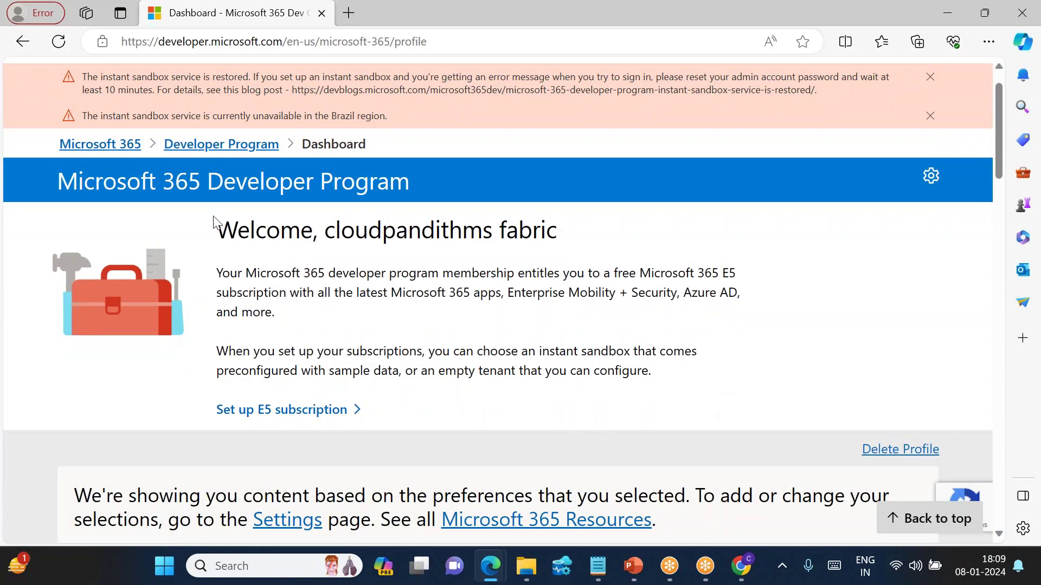
pyautogui.moveTo(218, 231); pyautogui.dragTo(302, 231)
pyautogui.moveTo(368, 231); pyautogui.dragTo(558, 233)
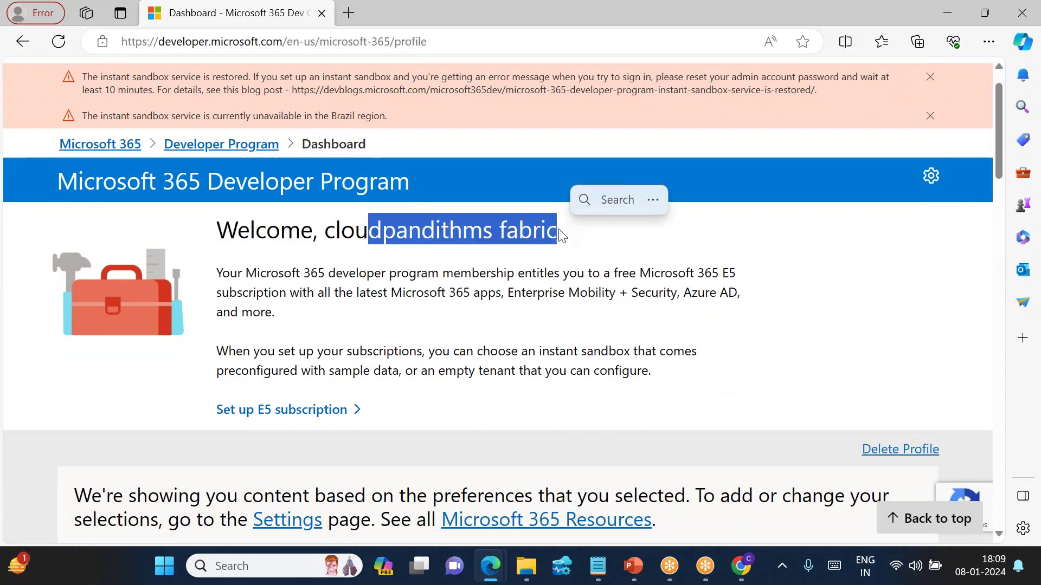
pyautogui.click(310, 410)
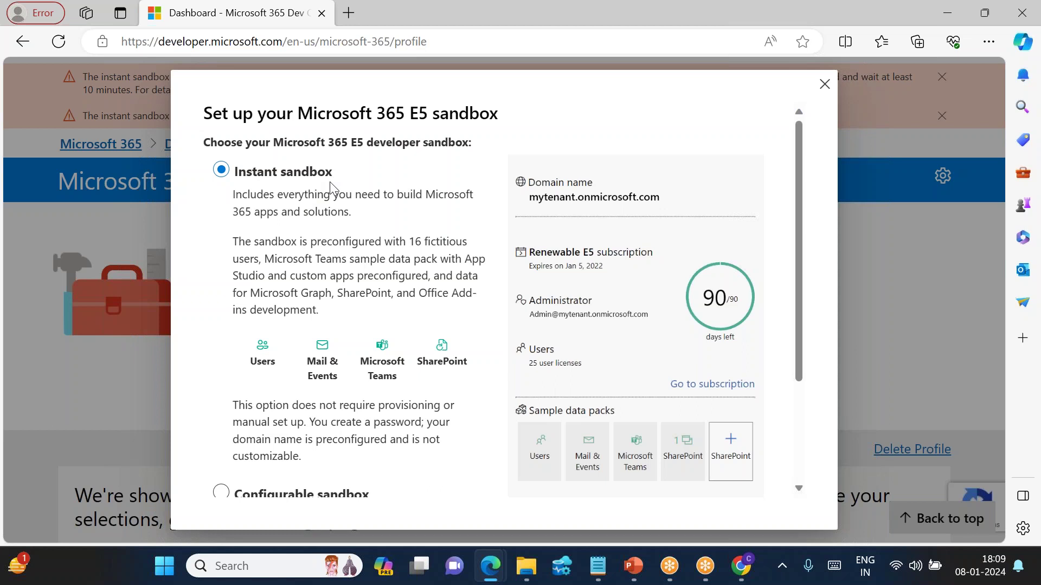
# Compare sandbox types, select Instant sandbox, and proceed to the admin account form
pyautogui.scroll(-2, 332, 189)
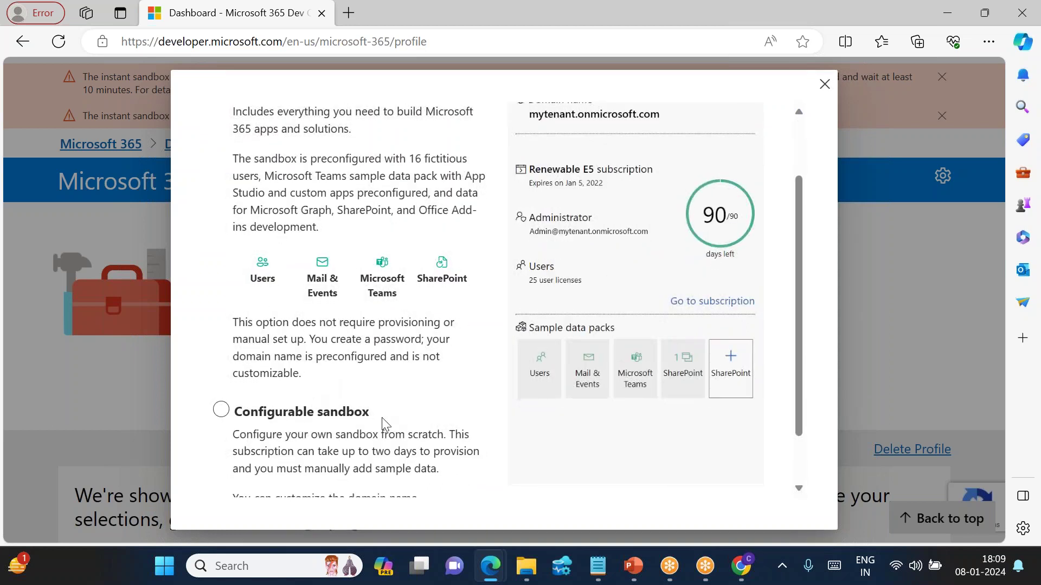
pyautogui.scroll(1, 382, 418)
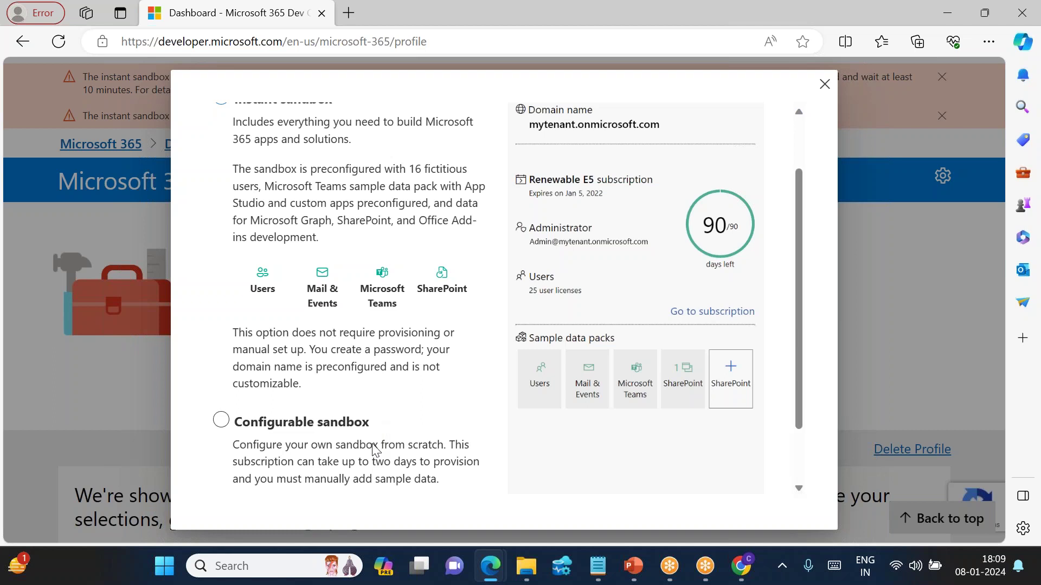
pyautogui.scroll(-1, 372, 451)
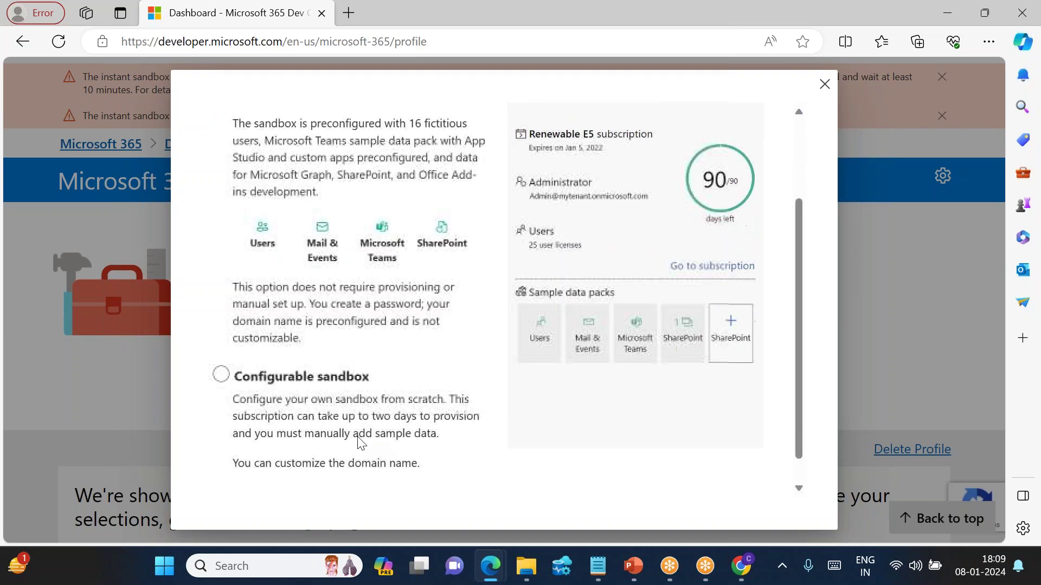
pyautogui.click(403, 424)
pyautogui.scroll(3, 386, 405)
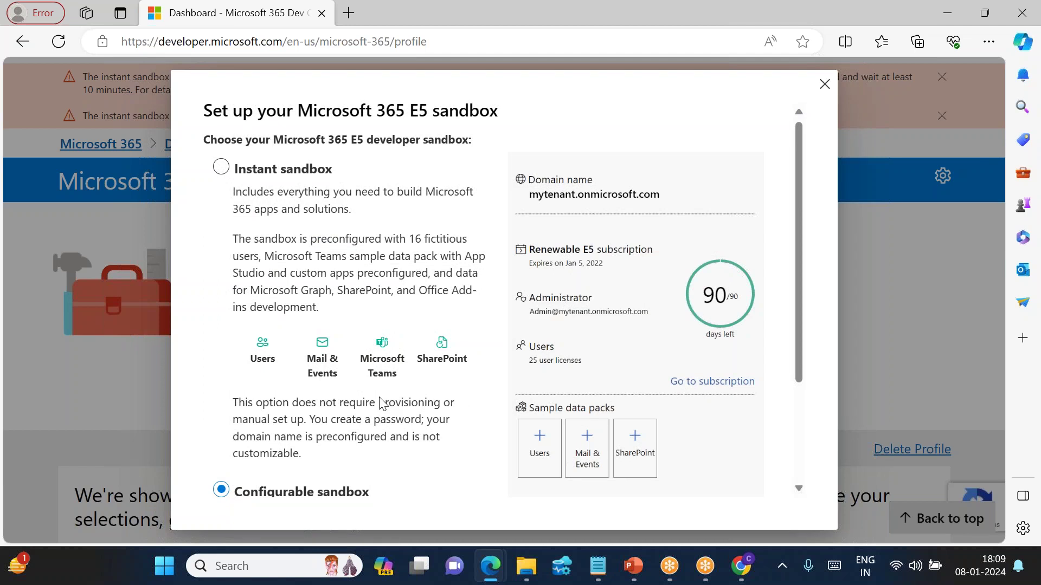
pyautogui.scroll(-2, 380, 404)
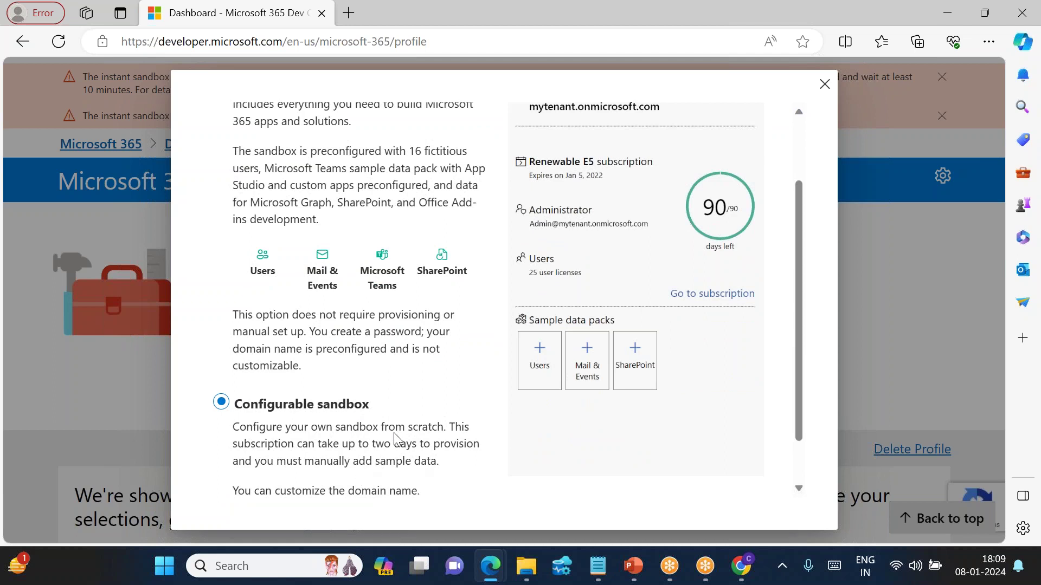
pyautogui.scroll(2, 396, 436)
pyautogui.click(229, 188)
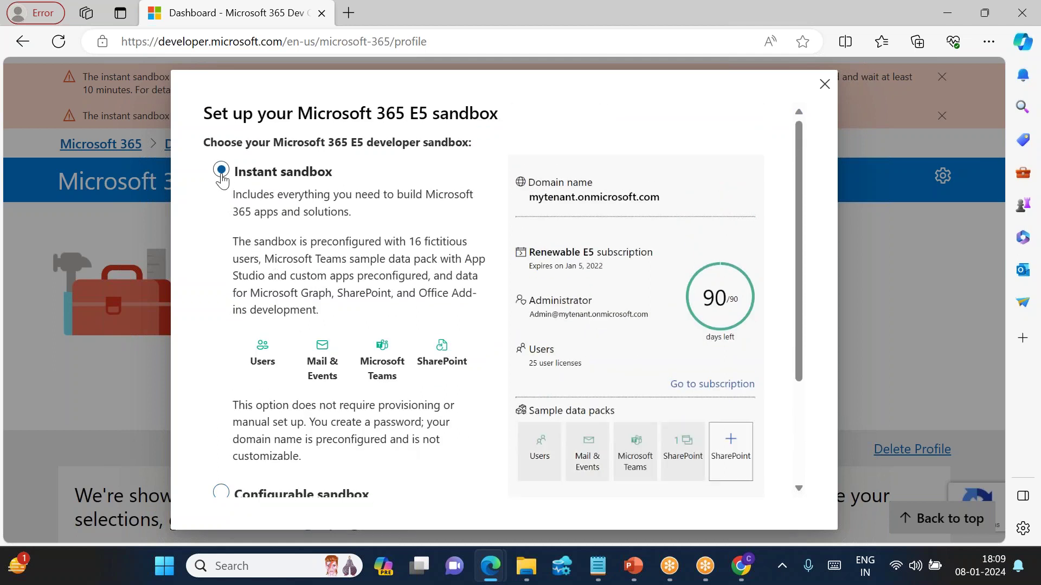
pyautogui.scroll(-1, 410, 335)
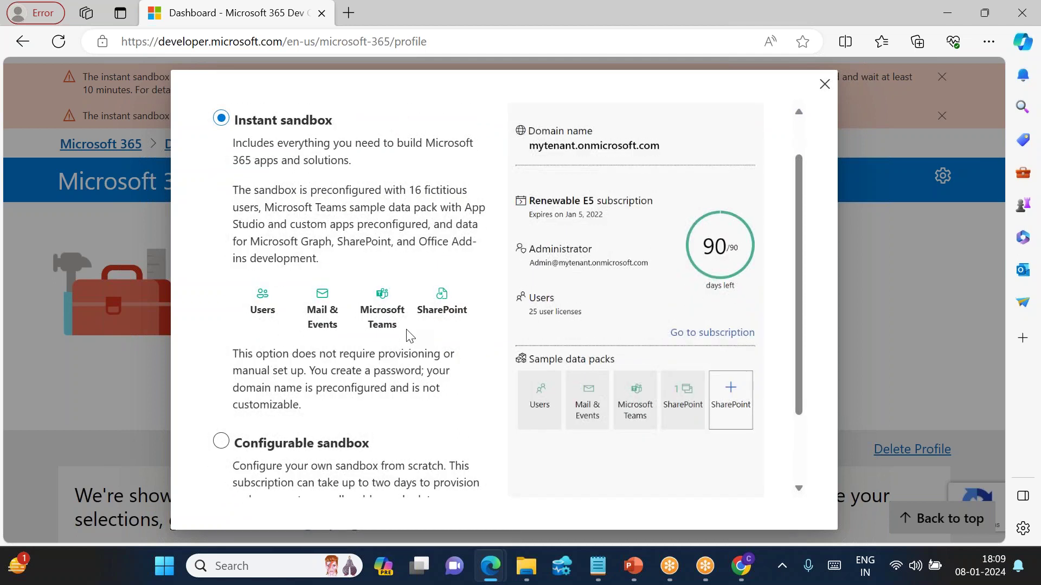
pyautogui.scroll(-2, 410, 336)
pyautogui.click(677, 484)
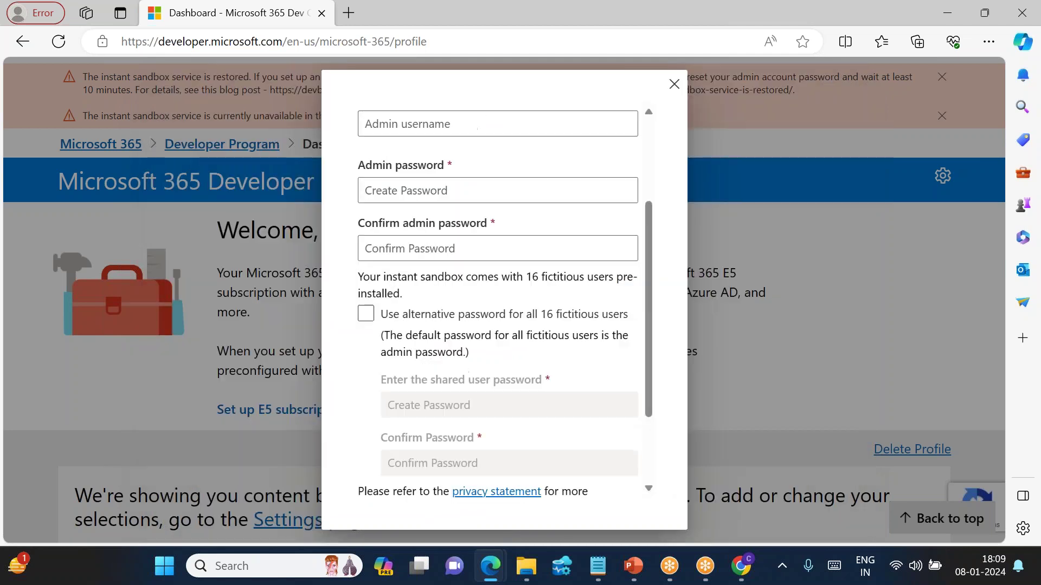
# Enter the admin username, then a matching admin password lengthened to meet the length requirement
pyautogui.click(424, 124)
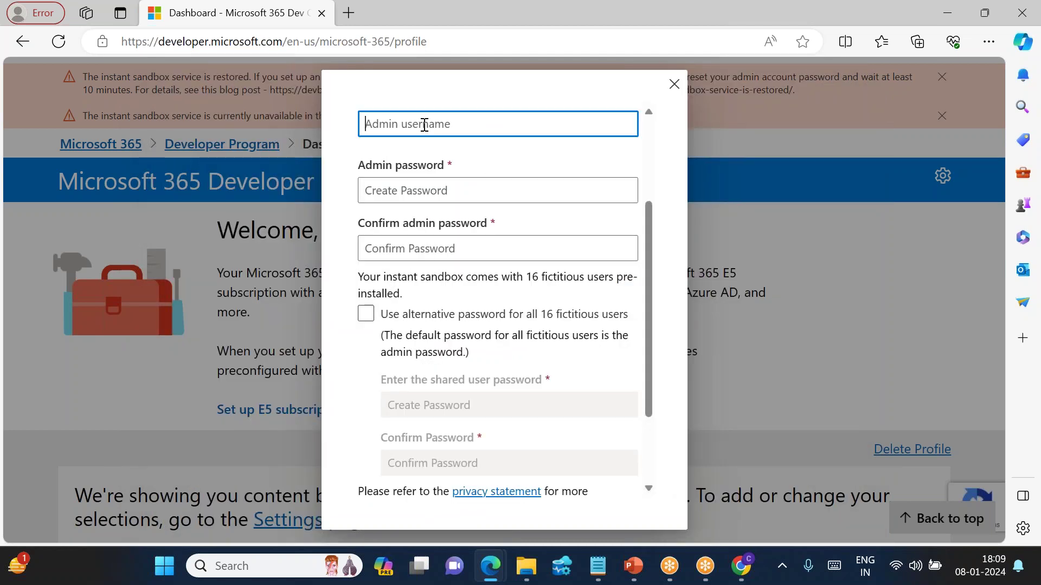
pyautogui.write('cloudpandithmsclo')
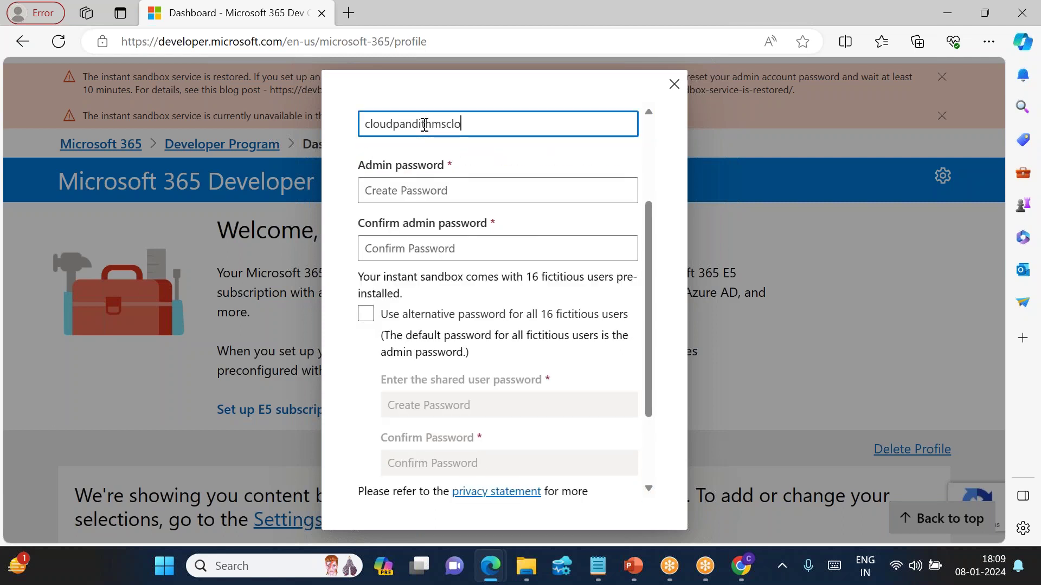
pyautogui.press('Tab')
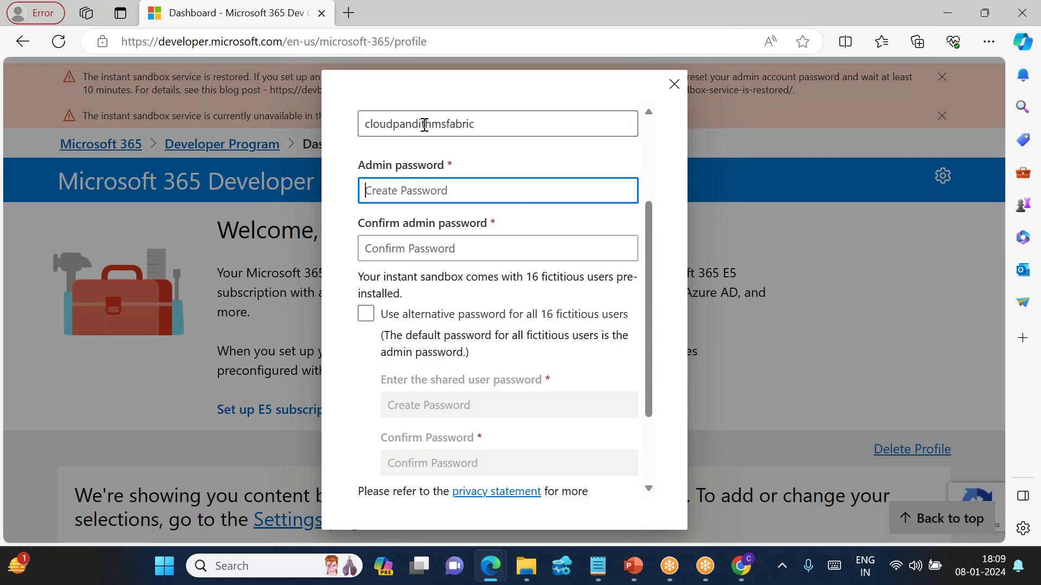
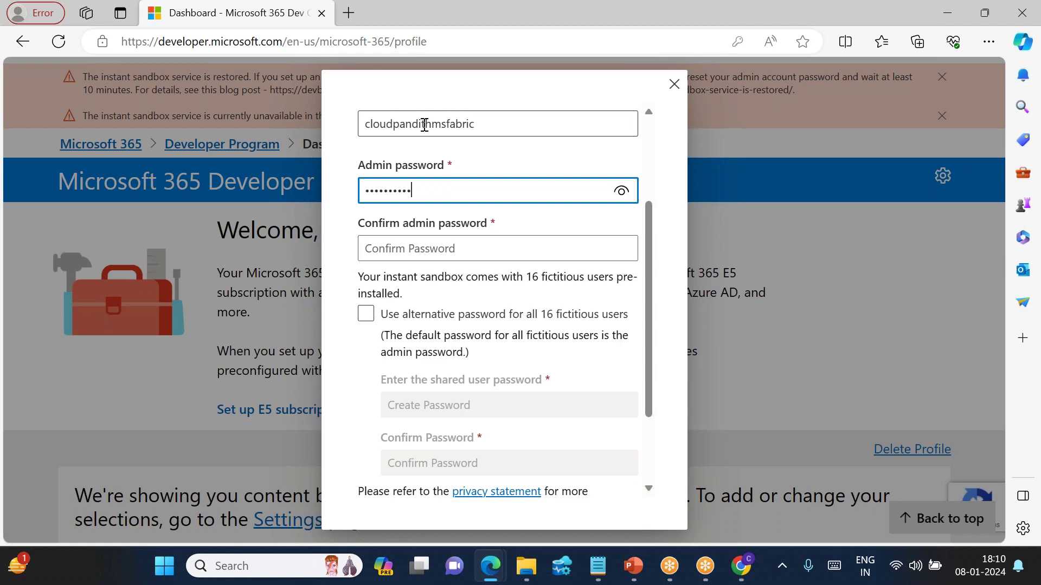
pyautogui.press('Tab')
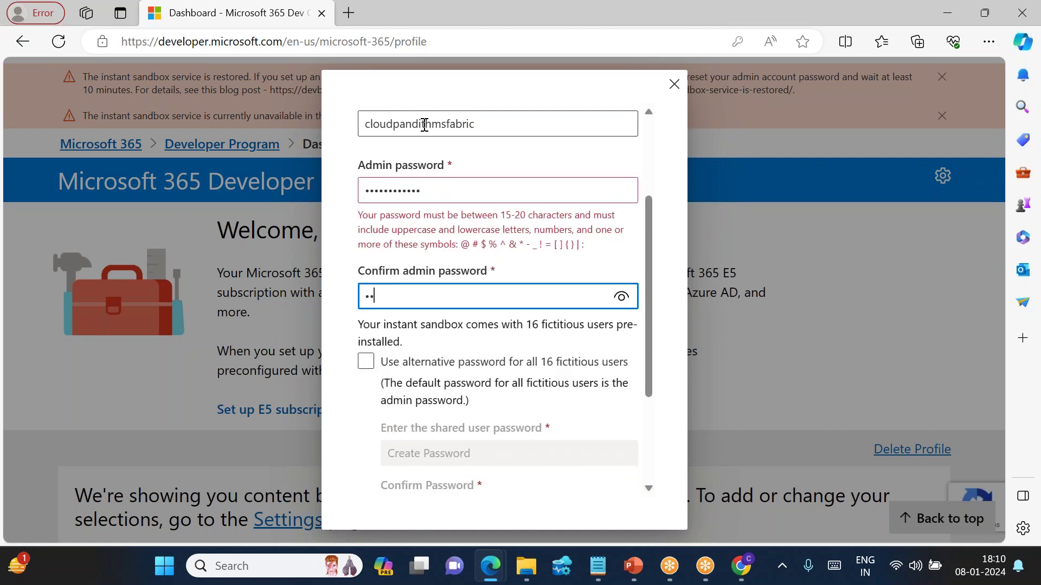
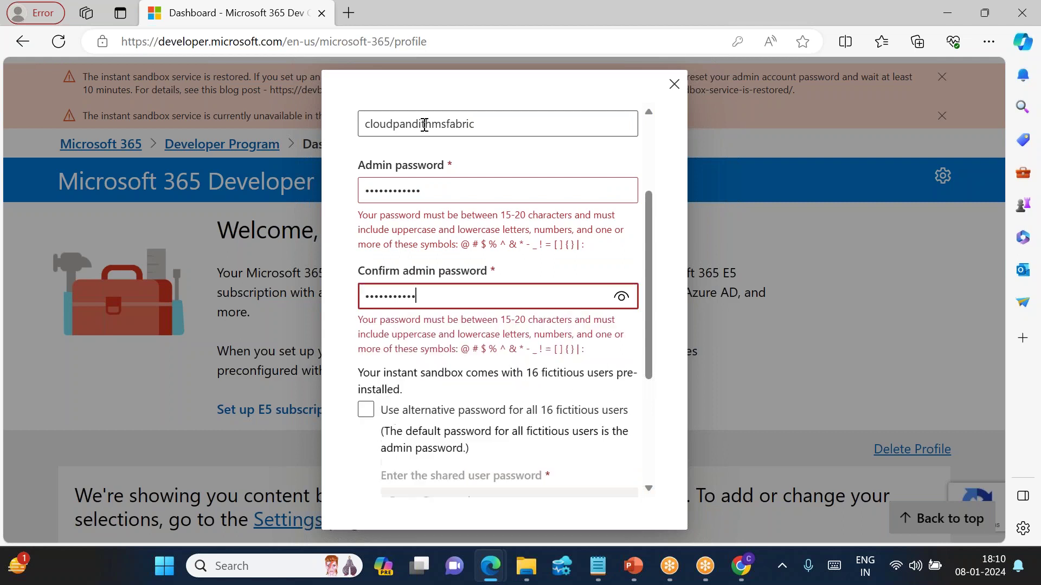
pyautogui.write('•')
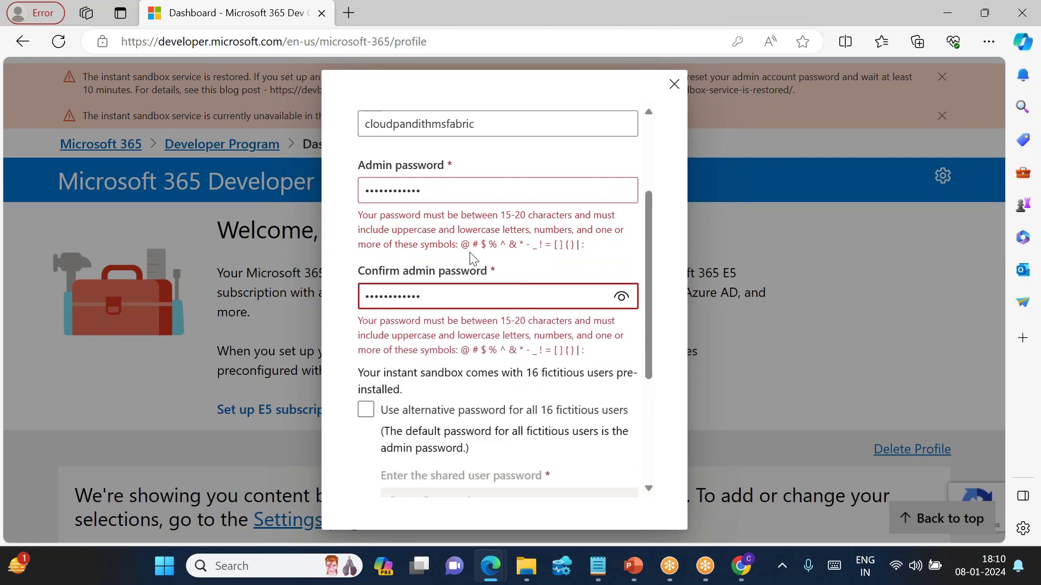
pyautogui.moveTo(369, 216); pyautogui.dragTo(554, 215)
pyautogui.click(479, 198)
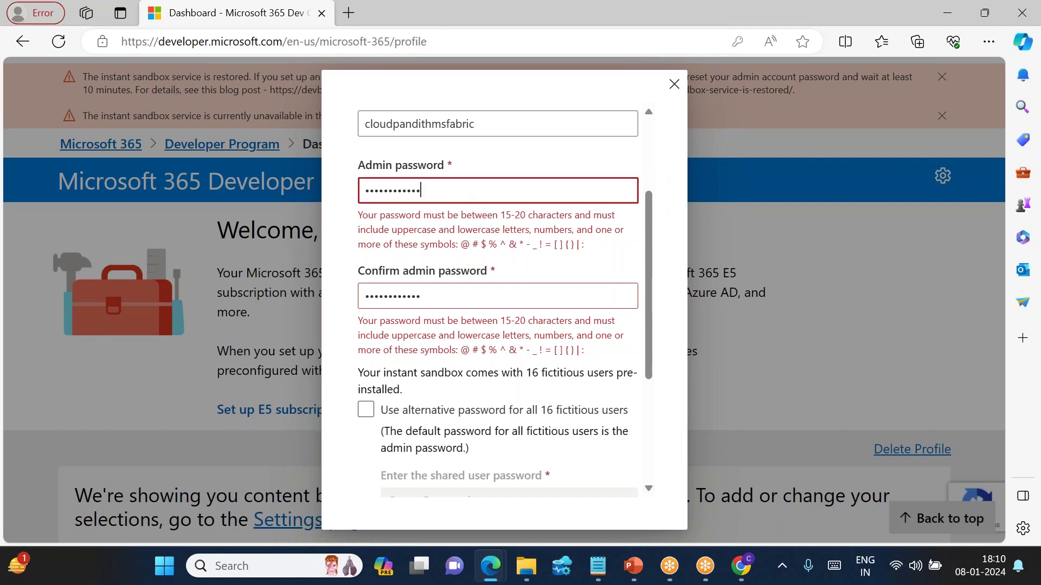
pyautogui.write('••')
pyautogui.click(444, 252)
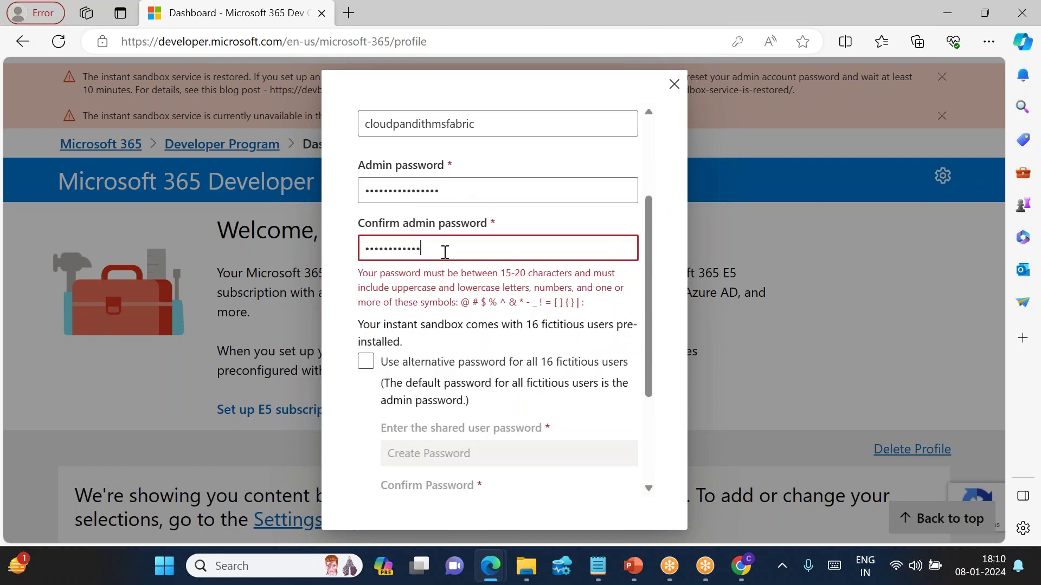
pyautogui.write('••')
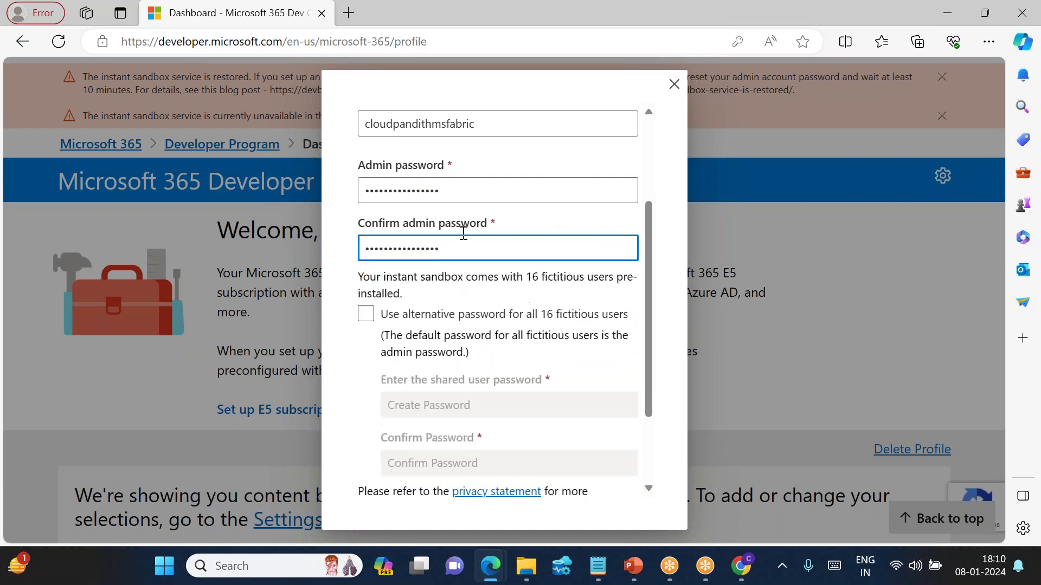
# Leave the separate fictitious-user password unchecked and submit the admin account details
pyautogui.scroll(-2, 547, 233)
pyautogui.click(430, 274)
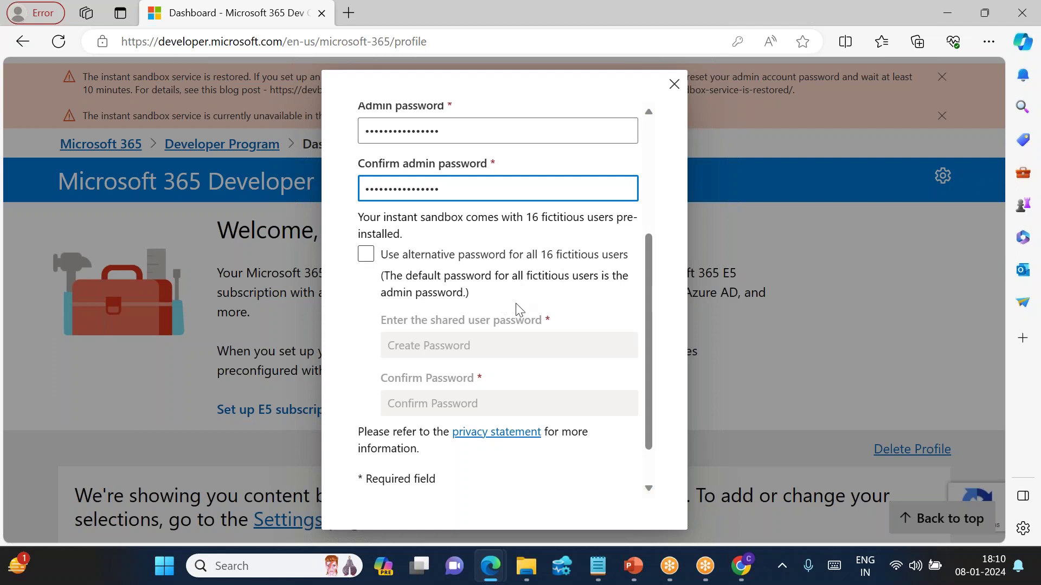
pyautogui.scroll(-1, 516, 306)
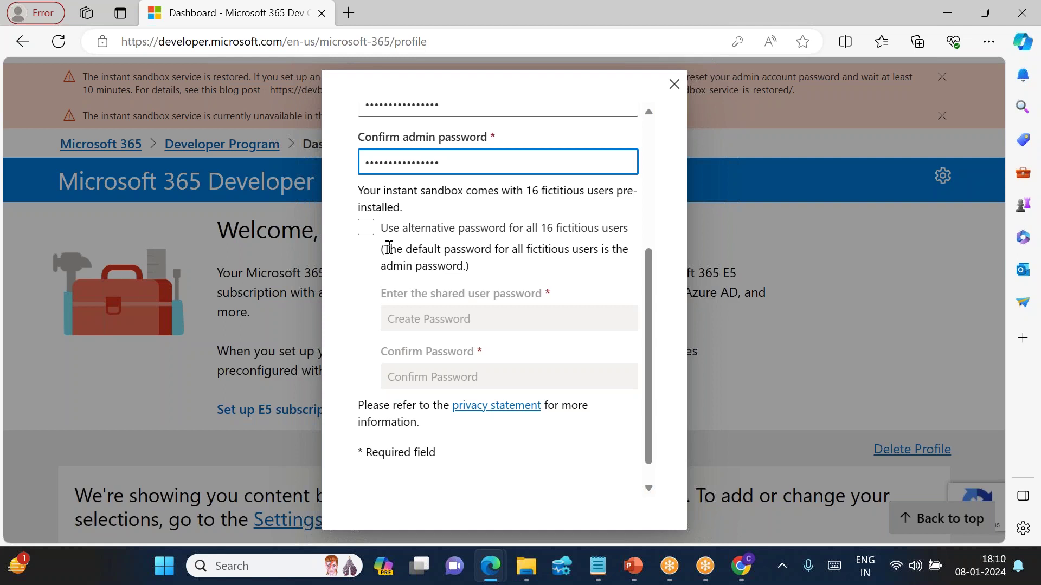
pyautogui.click(366, 232)
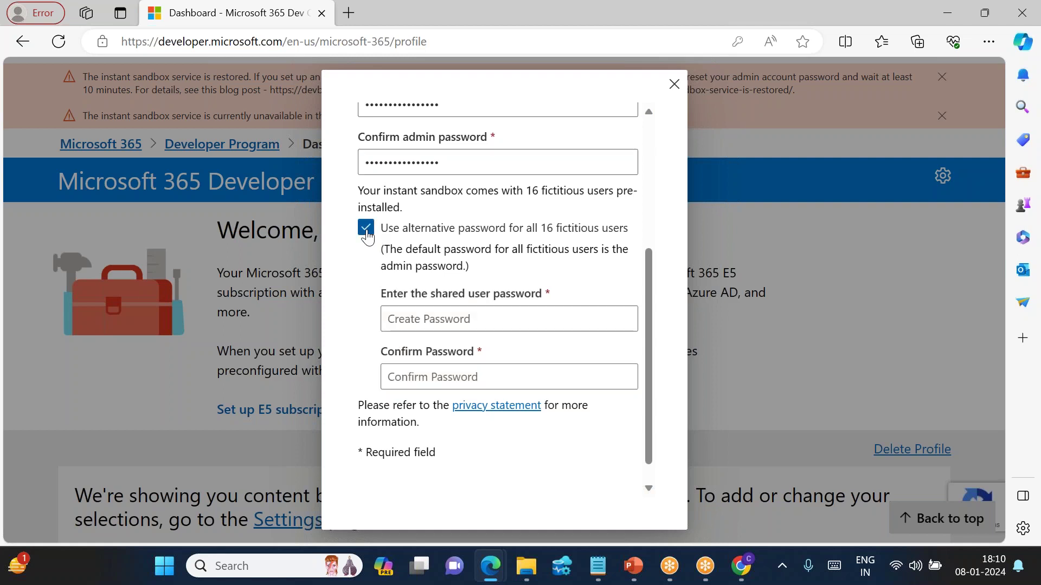
pyautogui.click(417, 318)
pyautogui.click(400, 374)
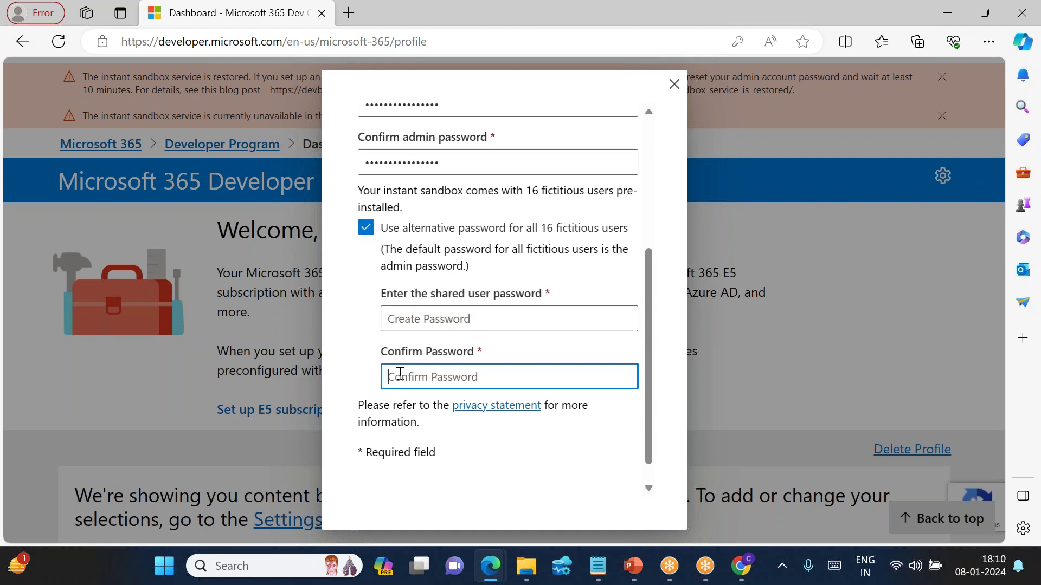
pyautogui.click(366, 230)
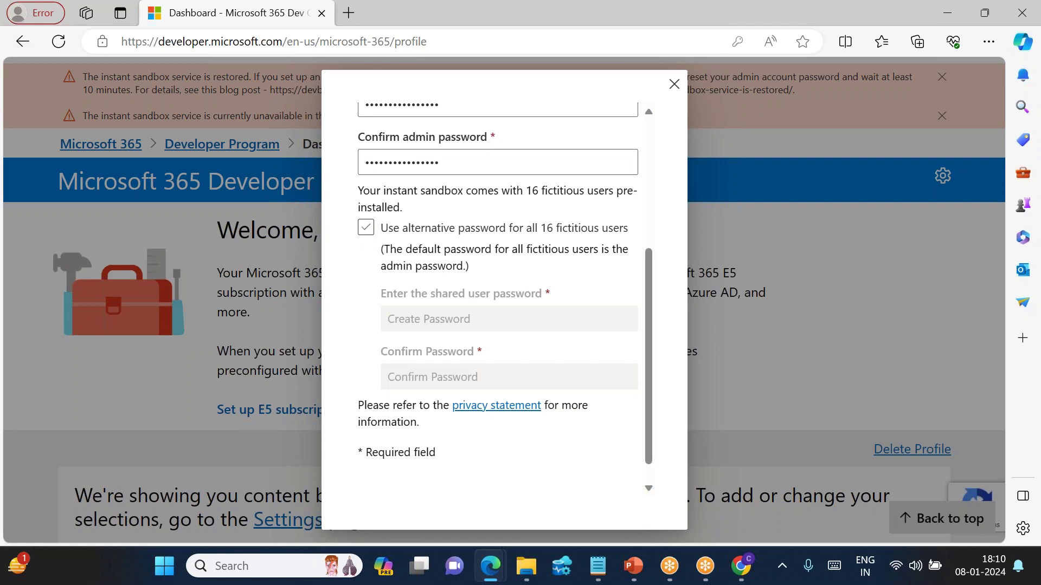
pyautogui.scroll(3, 480, 301)
pyautogui.scroll(-1, 400, 268)
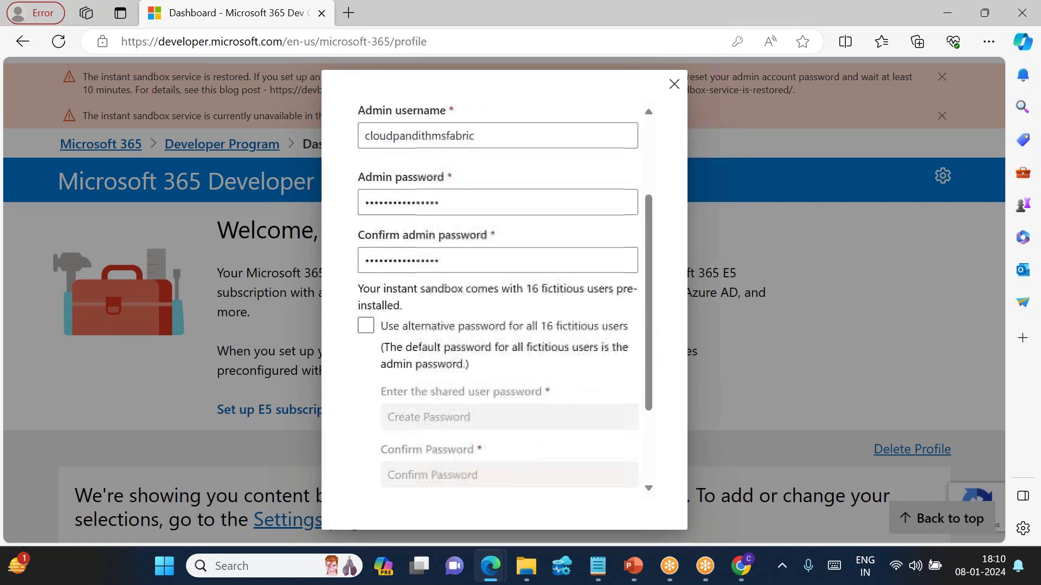
pyautogui.scroll(-3, 471, 301)
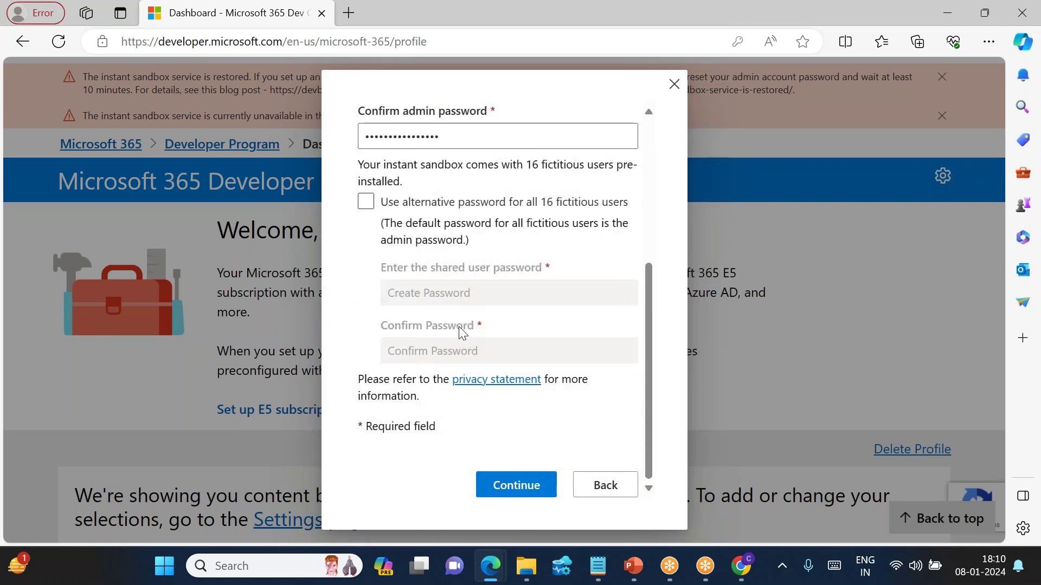
pyautogui.click(515, 485)
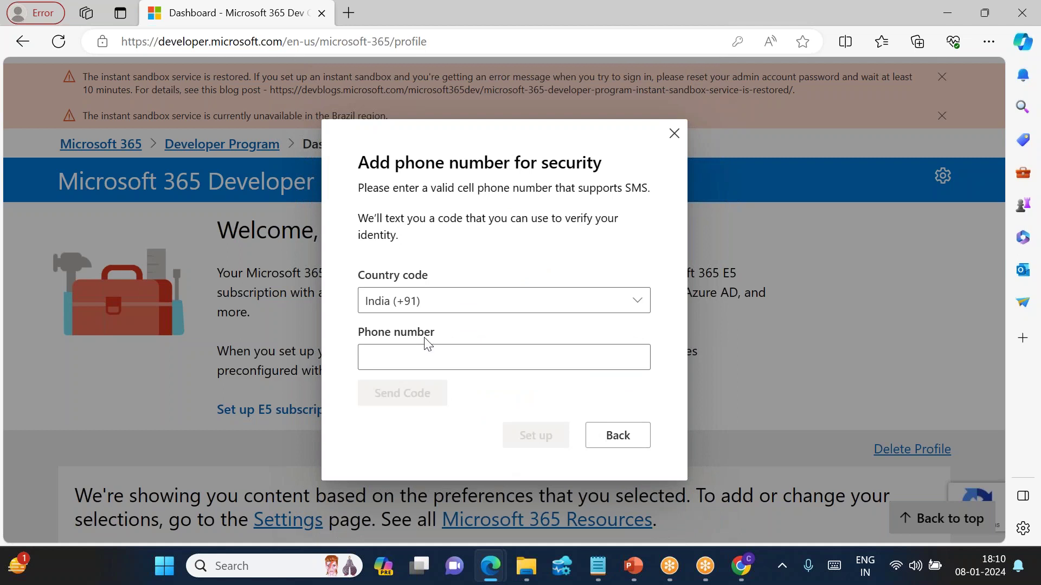
# Verify the phone number with the texted 5-digit code and set up the E5 sandbox subscription
pyautogui.click(388, 358)
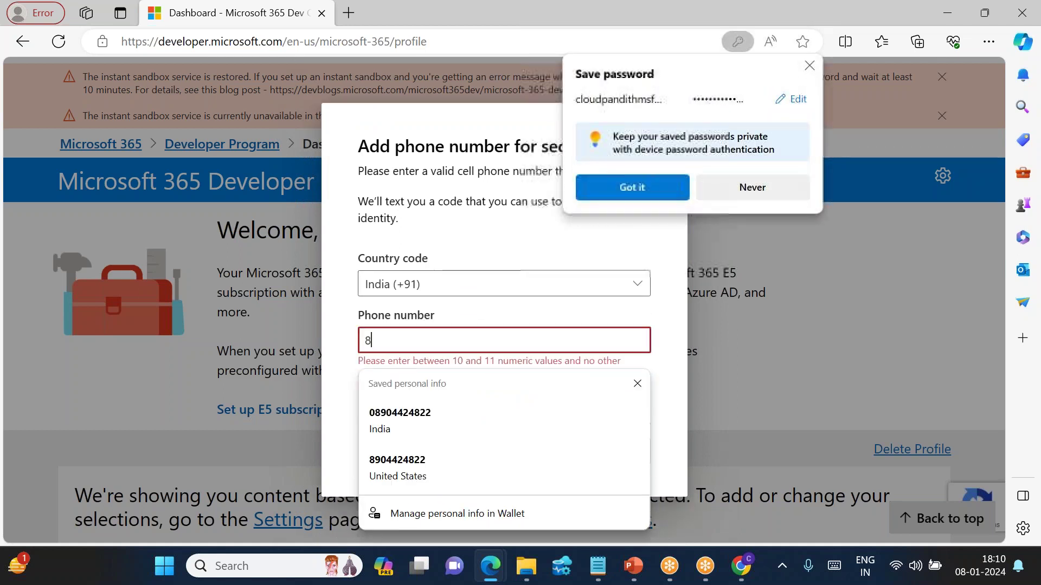
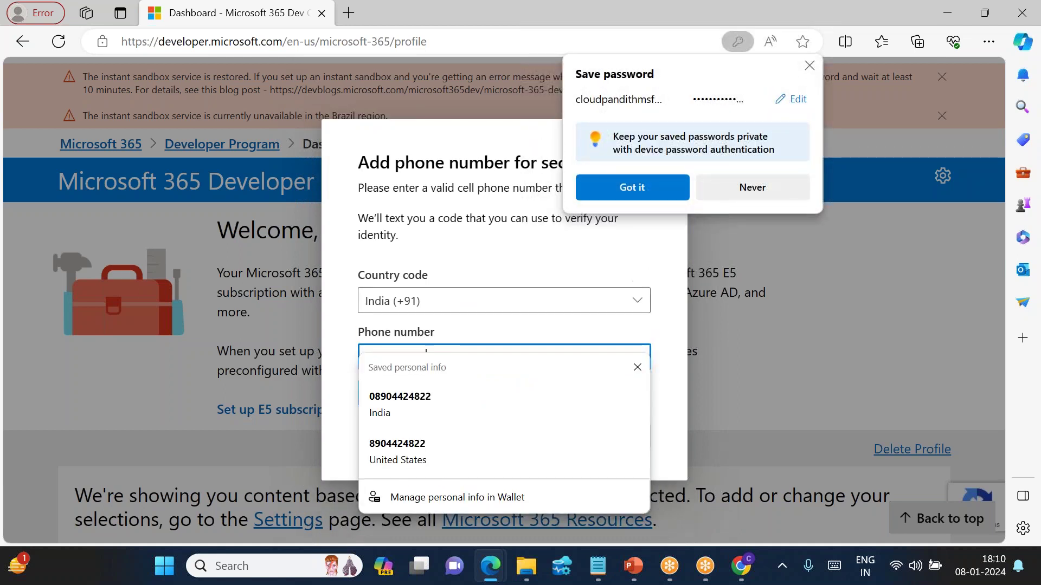
pyautogui.click(402, 394)
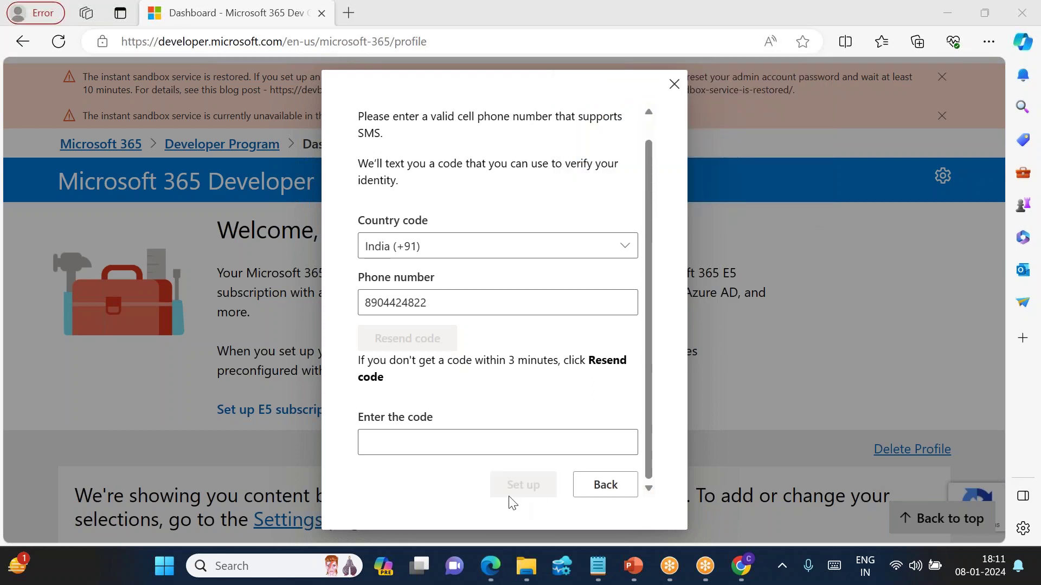
pyautogui.click(409, 443)
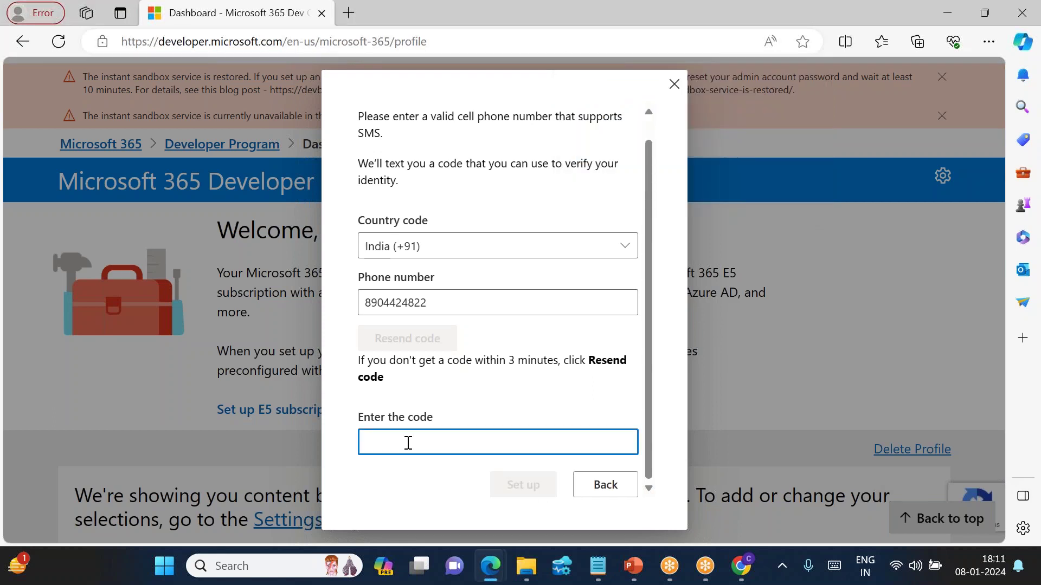
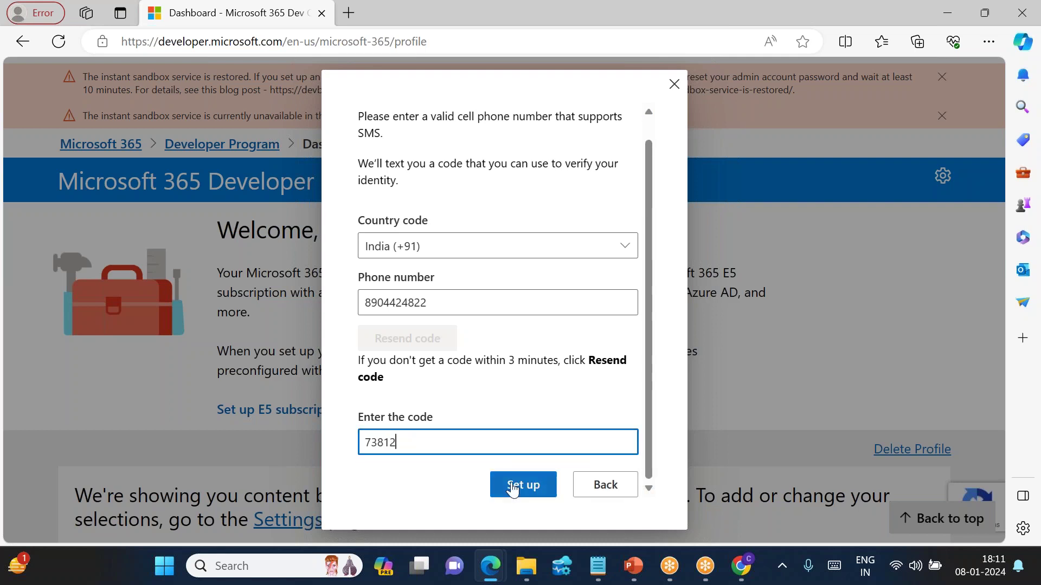
pyautogui.click(517, 491)
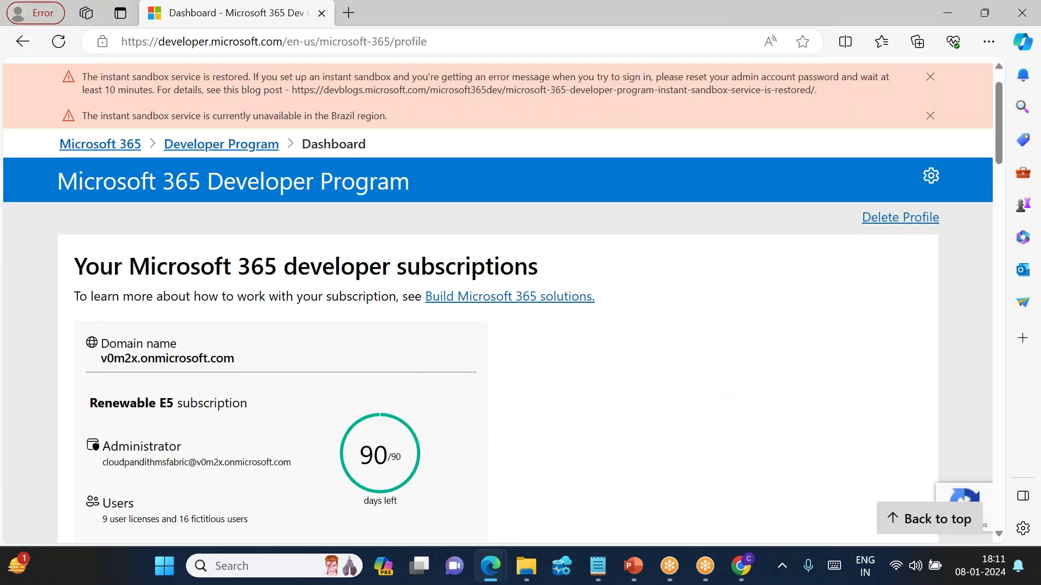
# Select and copy the Administrator email address under the Renewable E5 subscription
pyautogui.scroll(-2, 522, 439)
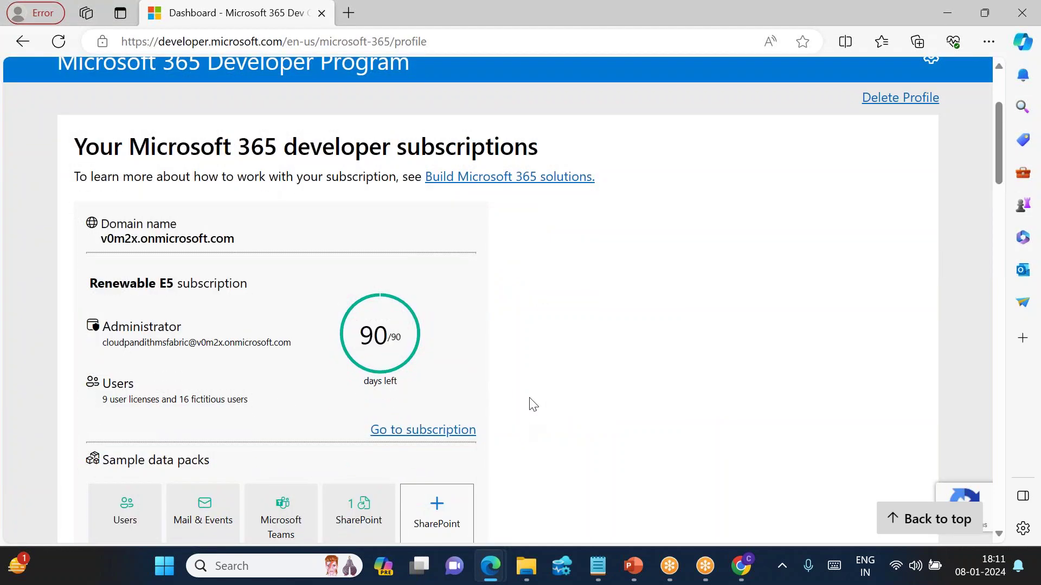
pyautogui.scroll(-1, 531, 404)
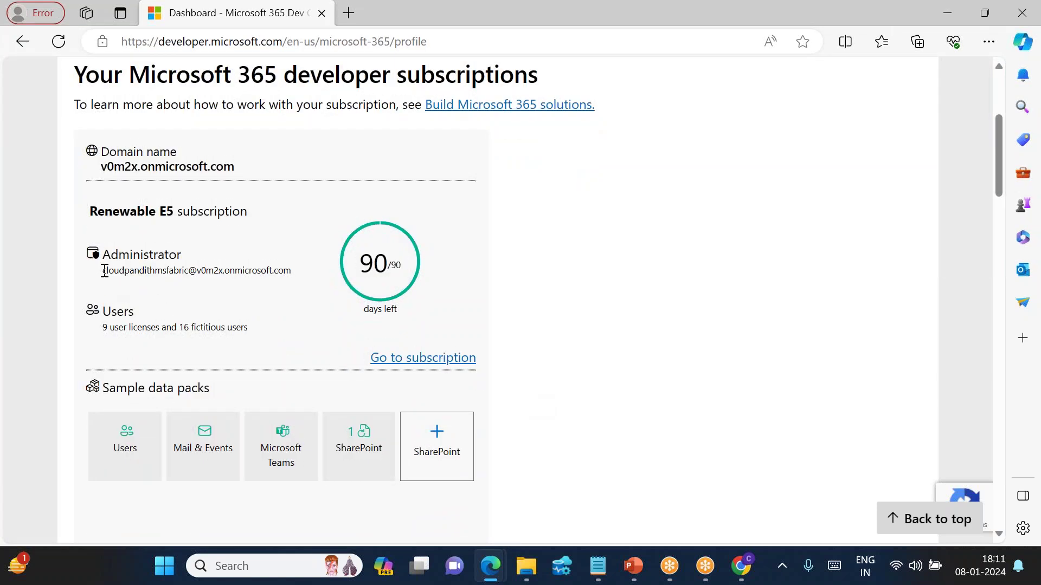
pyautogui.moveTo(102, 271); pyautogui.dragTo(291, 273)
pyautogui.hotkey('ctrl', 'c')
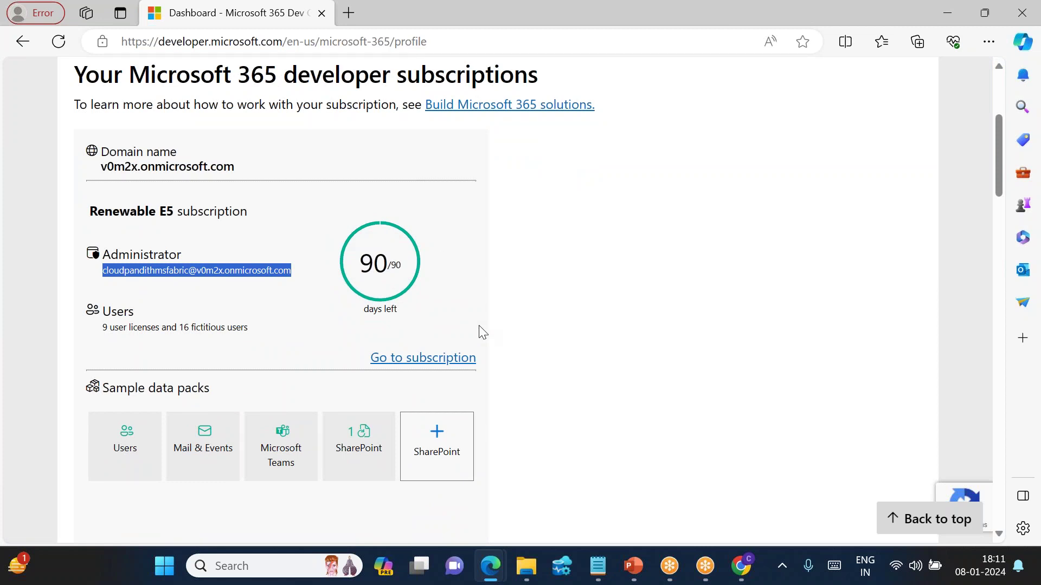
# Replace the Steps Notepad contents with the pasted administrator e-mail address
pyautogui.moveTo(597, 566)
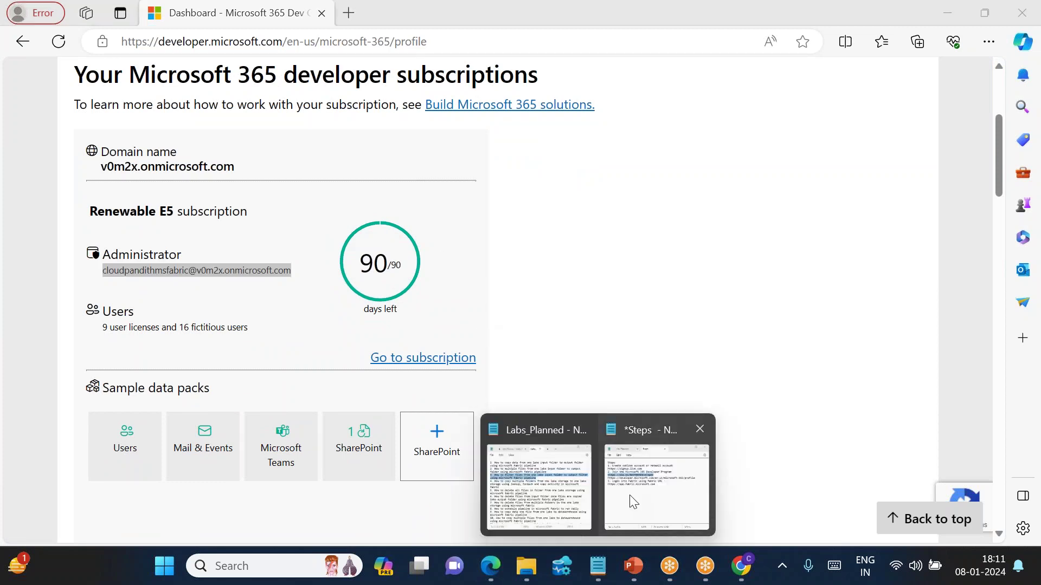
pyautogui.click(650, 488)
pyautogui.moveTo(712, 278); pyautogui.dragTo(467, 176)
pyautogui.press('BackSpace')
pyautogui.hotkey('ctrl', 'v')
pyautogui.press('Return')
pyautogui.press('Return')
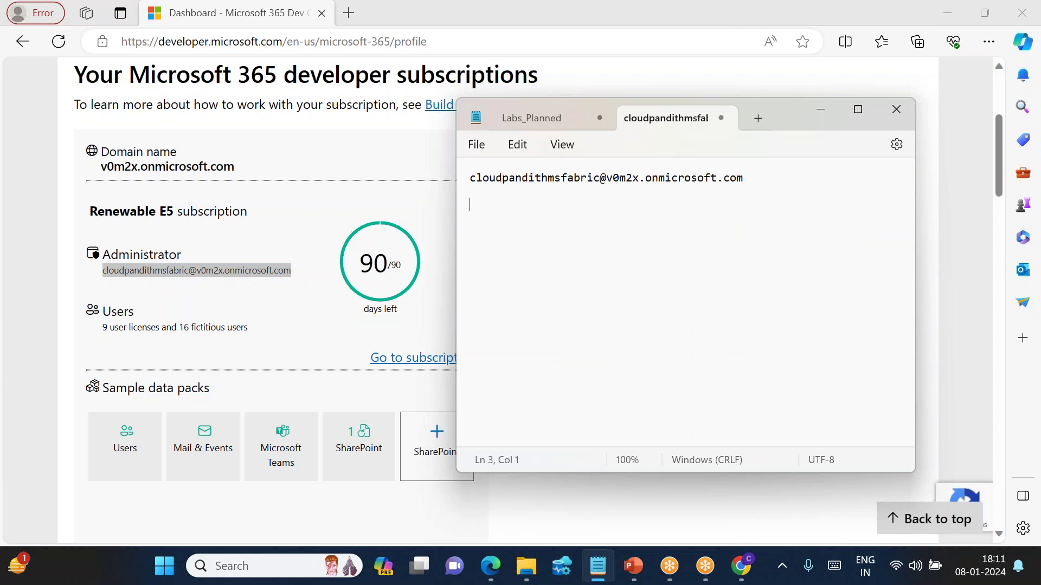
pyautogui.moveTo(746, 178); pyautogui.dragTo(478, 180)
pyautogui.click(768, 178)
pyautogui.press('Down')
pyautogui.moveTo(640, 572)
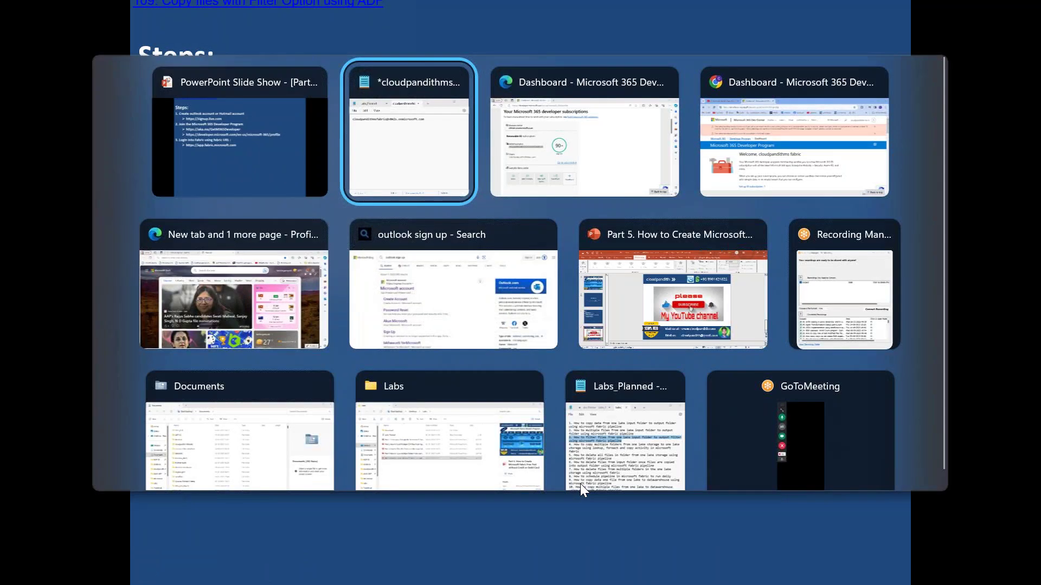
pyautogui.hotkey('alt', 'Tab')
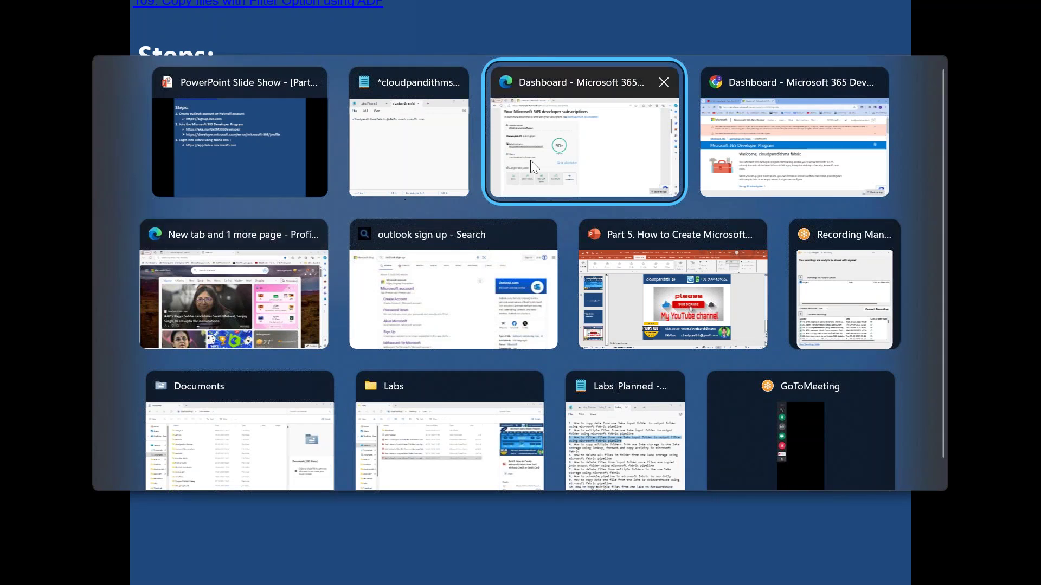
# In a new Edge tab, go to app.fabric.microsoft.com and sign in with the admin e-mail and password
pyautogui.click(545, 179)
pyautogui.click(352, 16)
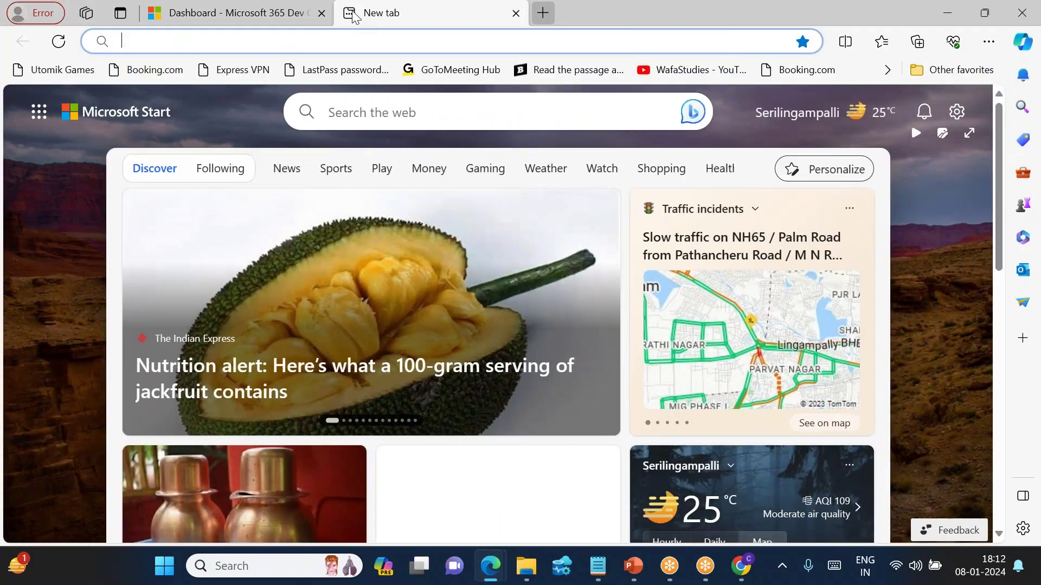
pyautogui.write('app.fabric.microsoft.com')
pyautogui.press('Return')
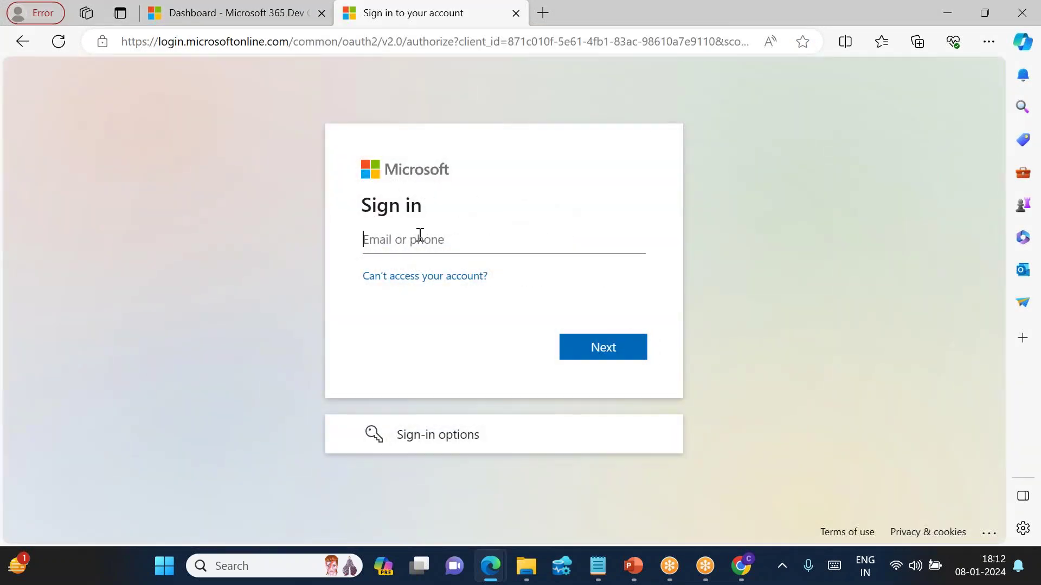
pyautogui.hotkey('ctrl', 'v')
pyautogui.press('Return')
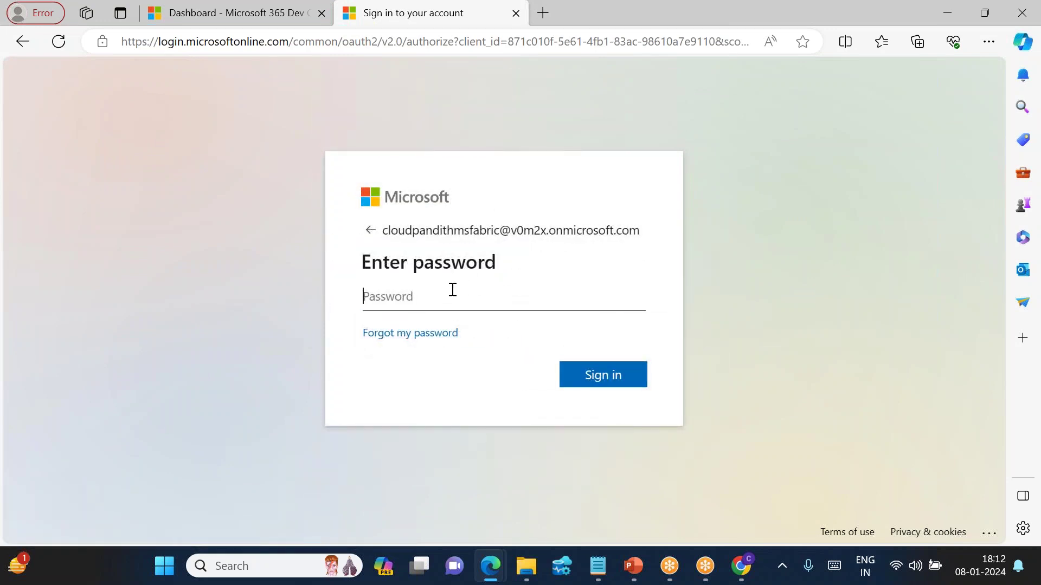
pyautogui.write('***************')
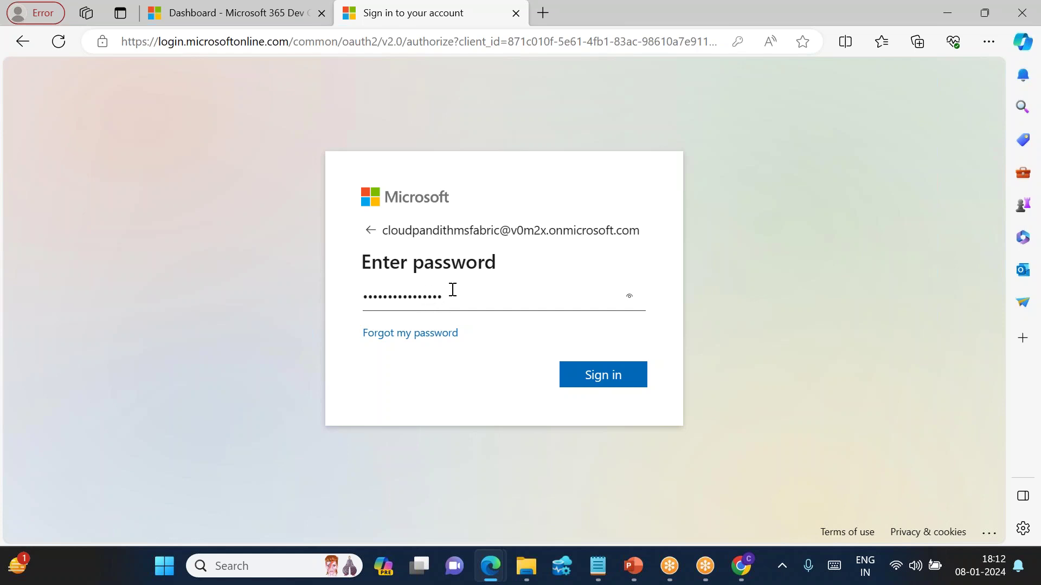
pyautogui.press('Return')
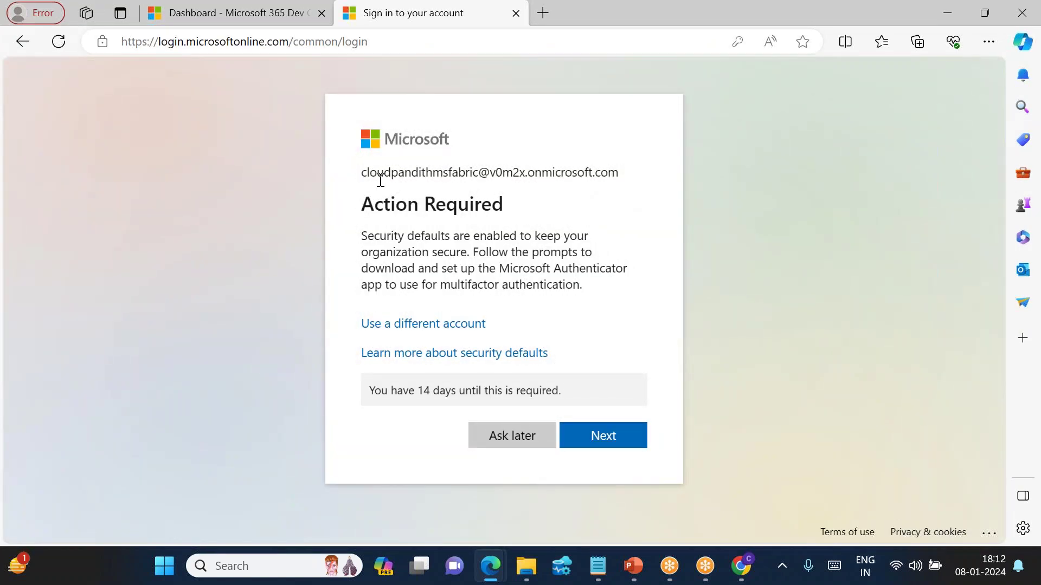
# Choose Ask later on the Action Required security prompt to skip Authenticator setup
pyautogui.moveTo(377, 173); pyautogui.dragTo(513, 172)
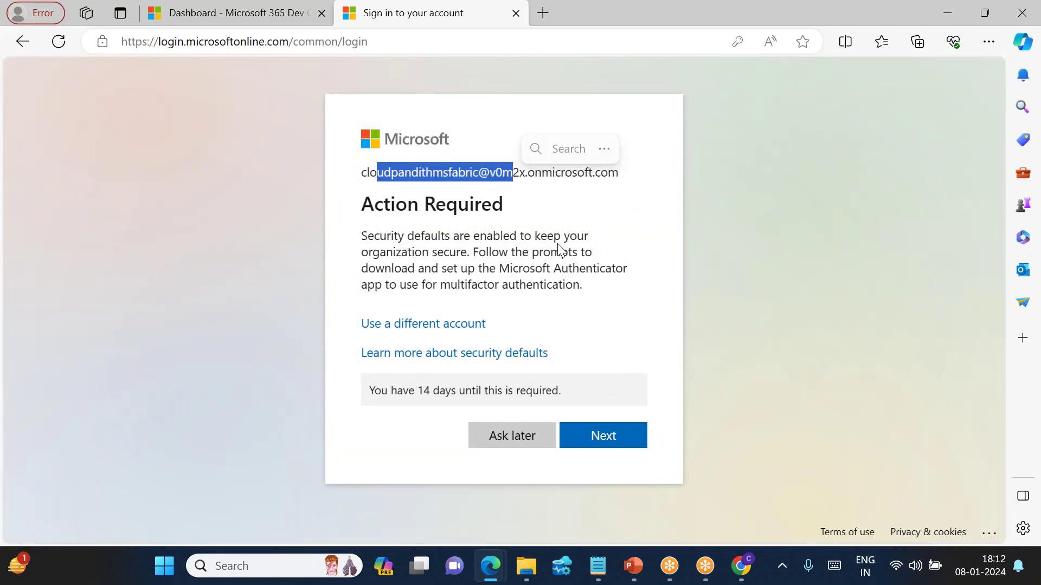
pyautogui.moveTo(374, 390); pyautogui.dragTo(568, 386)
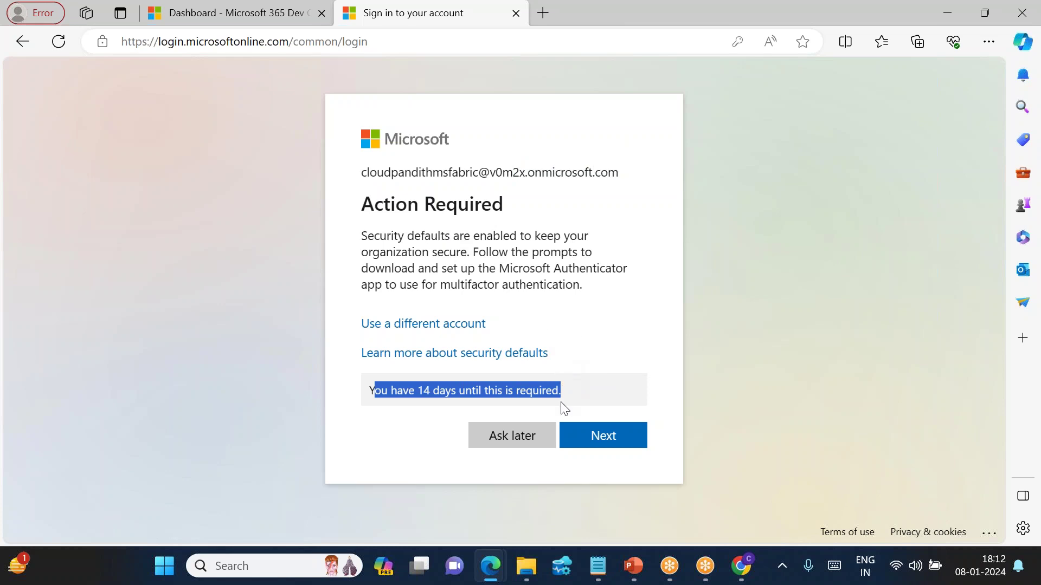
pyautogui.click(512, 436)
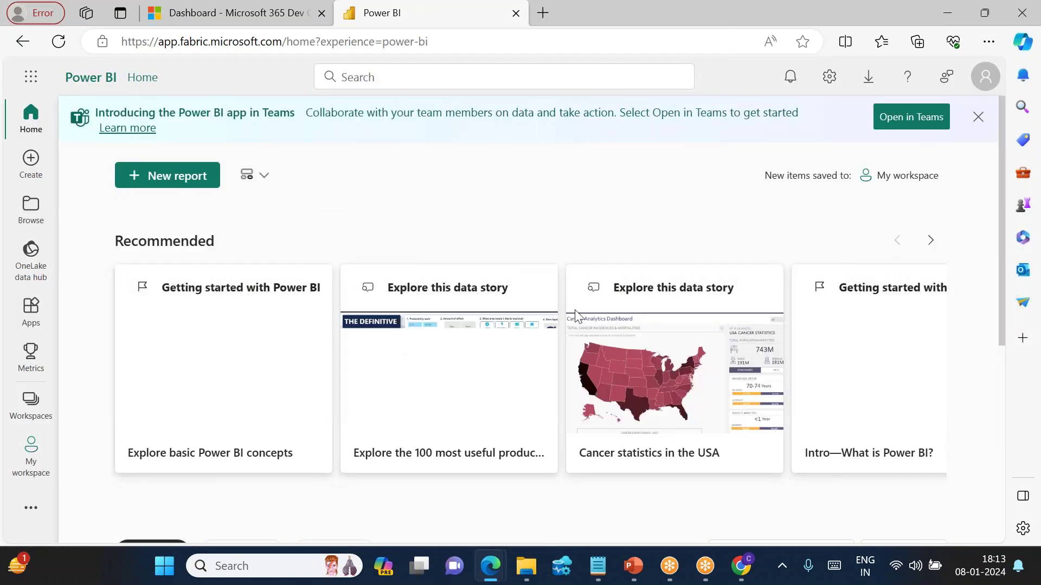
# Start the free Microsoft Fabric trial from Account manager, then close the success message and panel
pyautogui.click(987, 77)
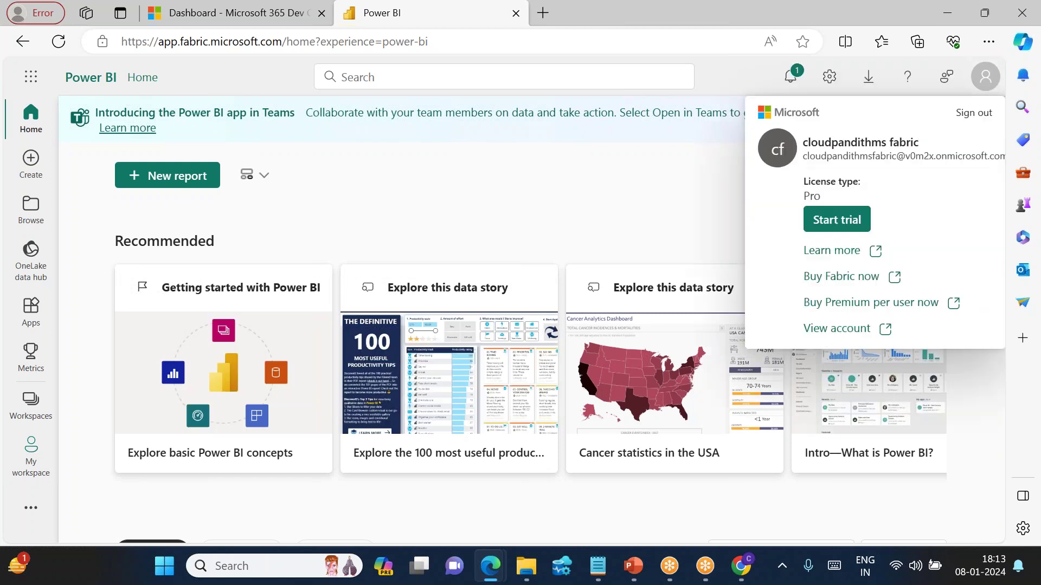
pyautogui.click(834, 228)
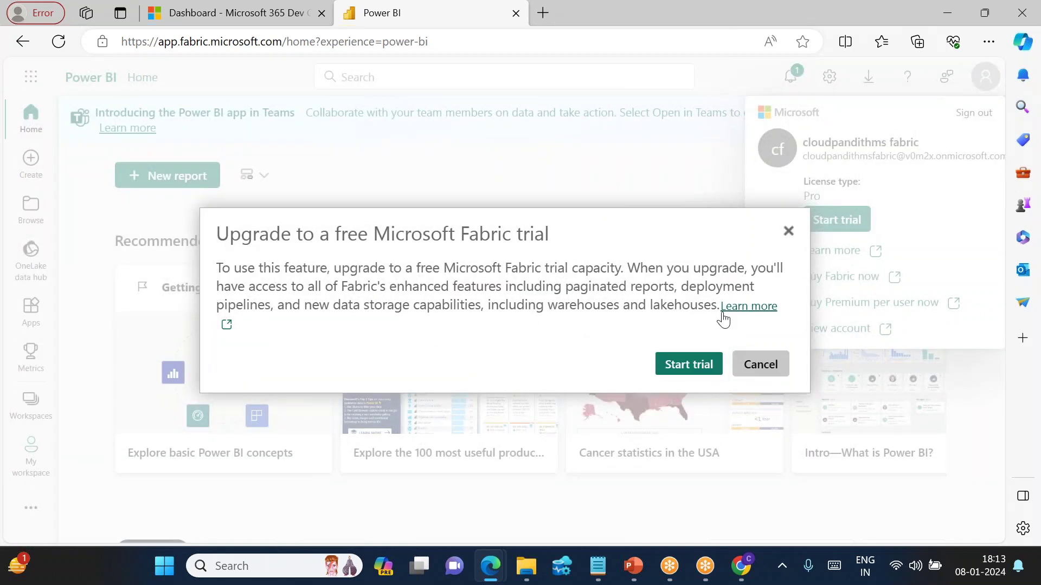
pyautogui.click(681, 366)
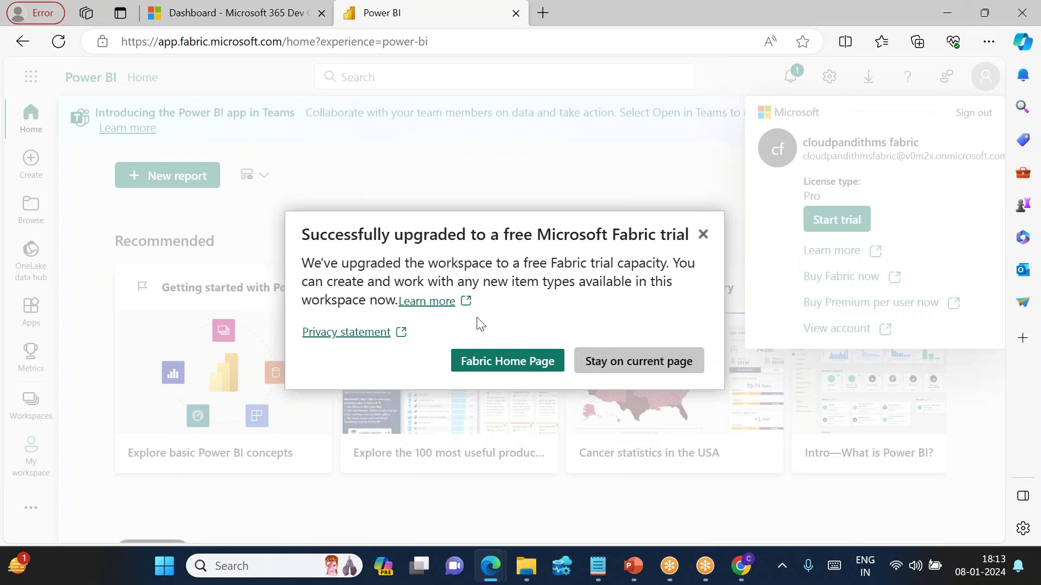
pyautogui.moveTo(320, 234); pyautogui.dragTo(681, 234)
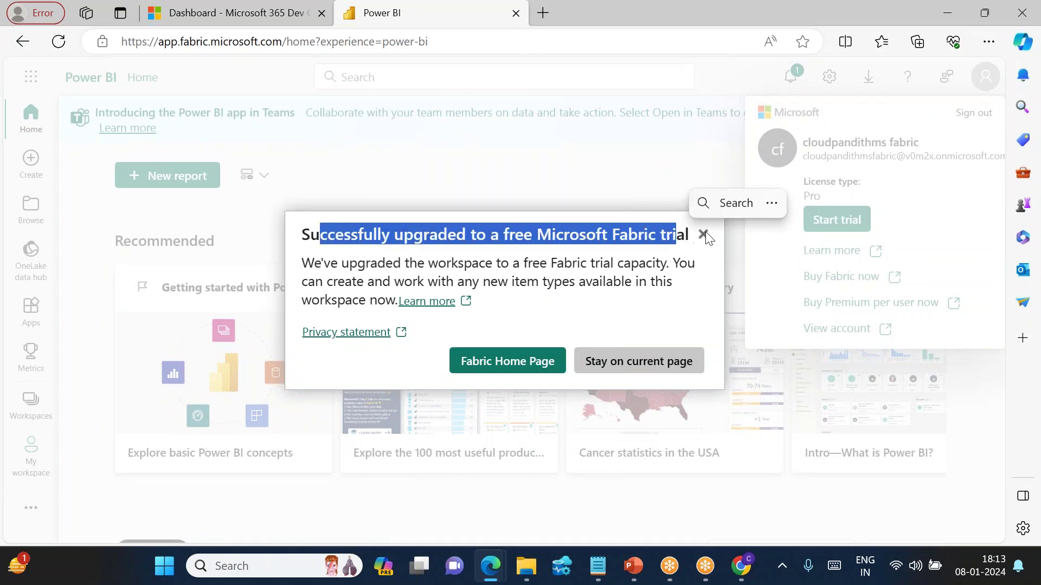
pyautogui.click(703, 234)
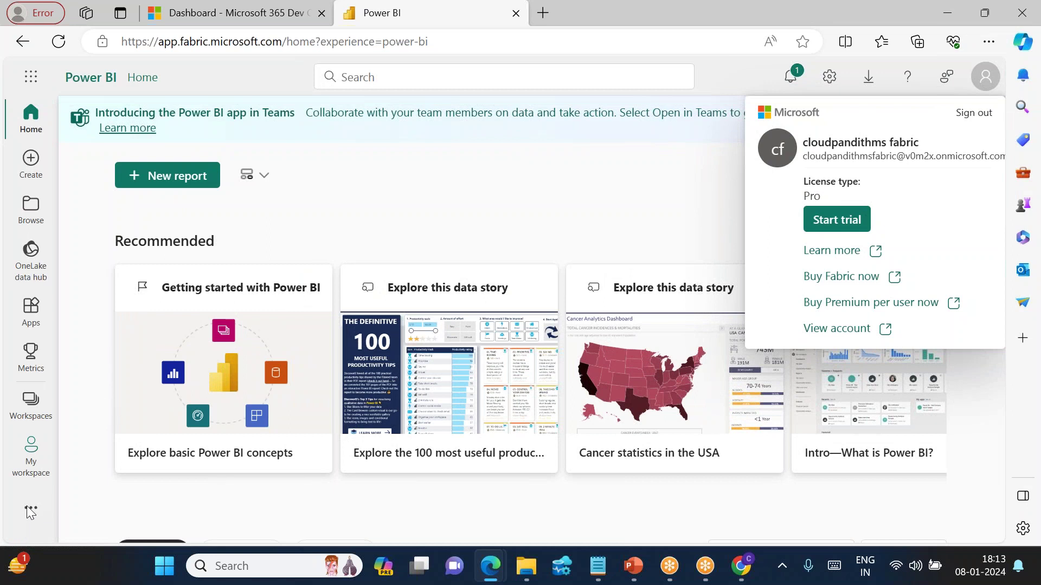
pyautogui.click(32, 520)
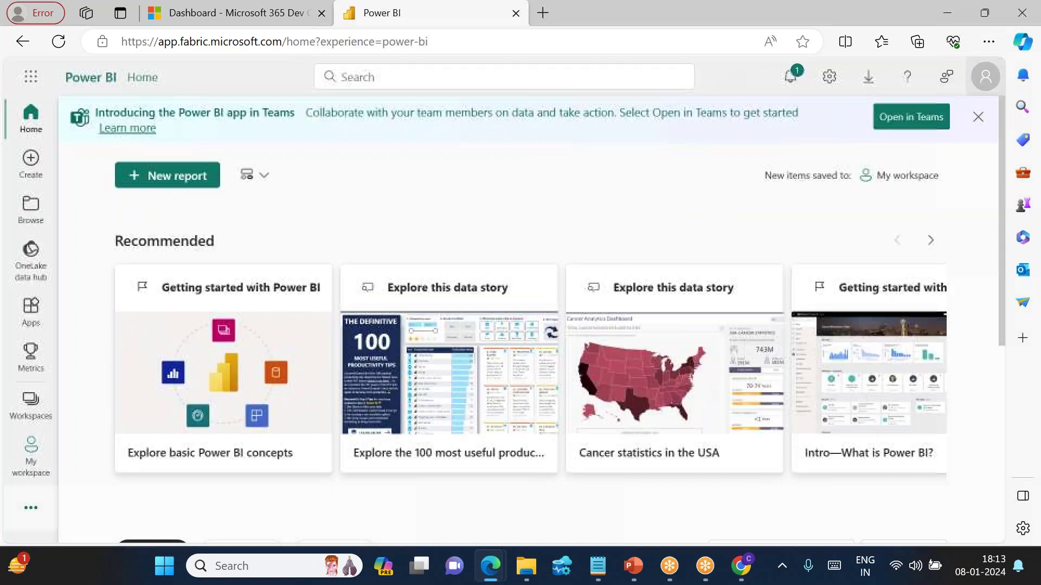
# Reload the Fabric home page so the header shows Fabric Trial with 59 days left
pyautogui.click(31, 508)
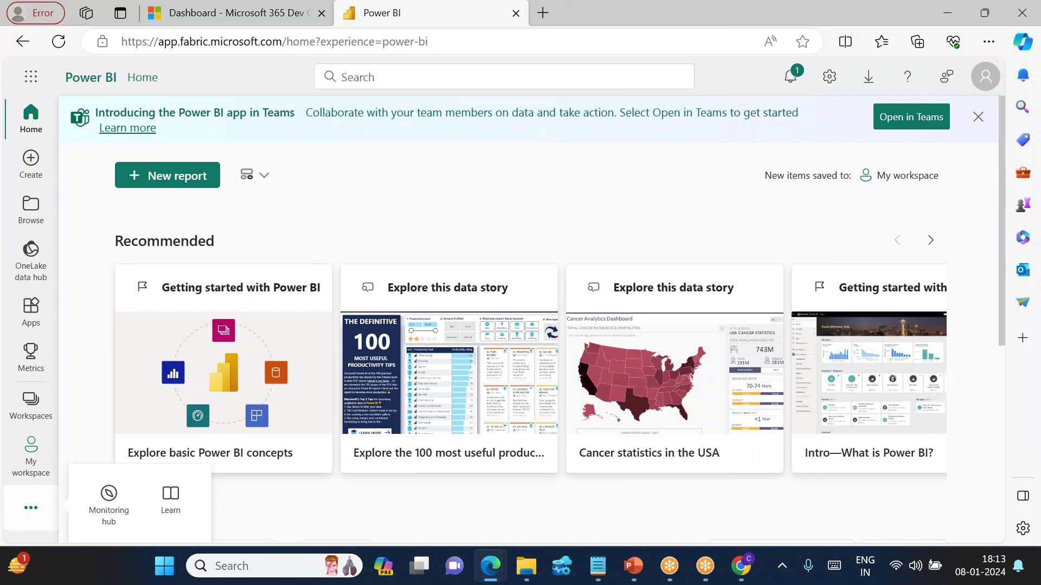
pyautogui.click(31, 401)
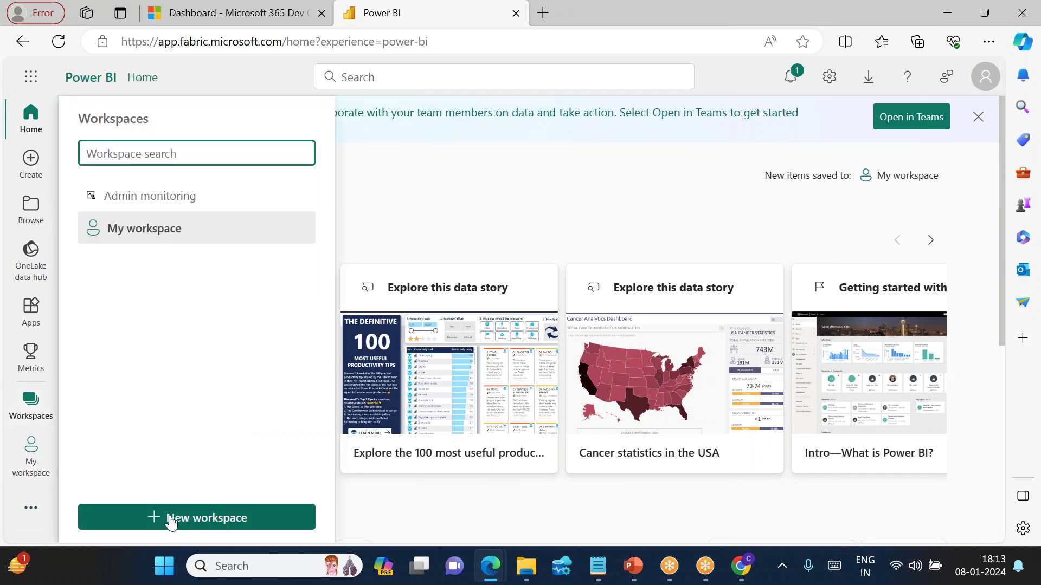
pyautogui.press('Escape')
pyautogui.click(30, 508)
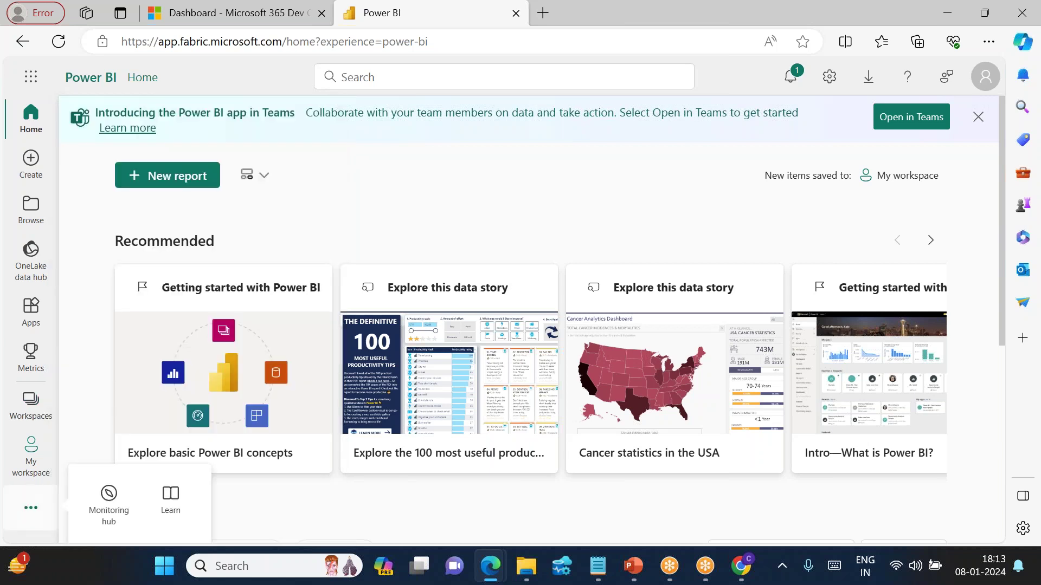
pyautogui.click(58, 41)
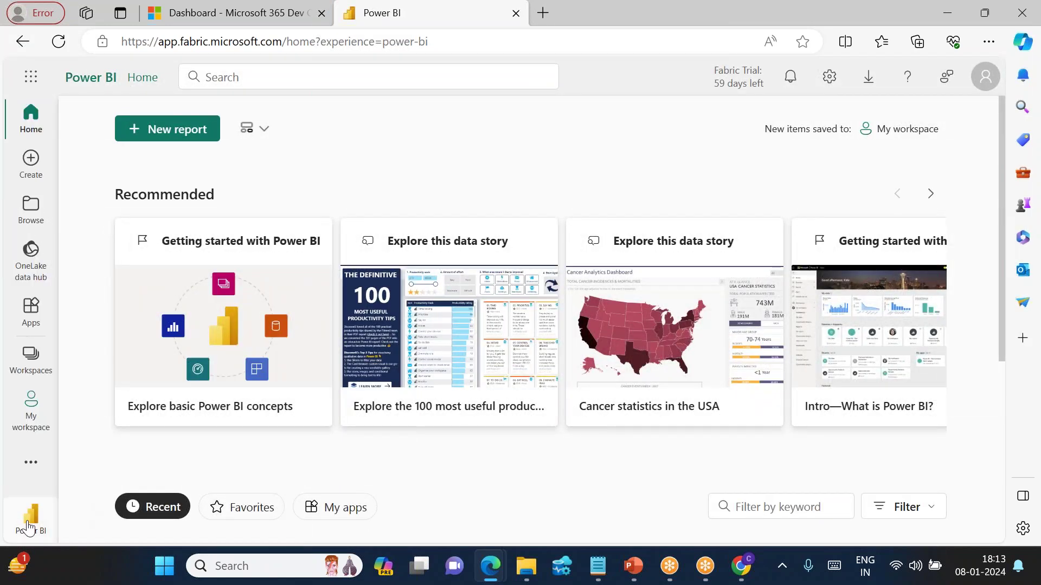
pyautogui.click(30, 516)
# Switch from Power BI to Microsoft Fabric and open the Data Factory experience
pyautogui.click(200, 318)
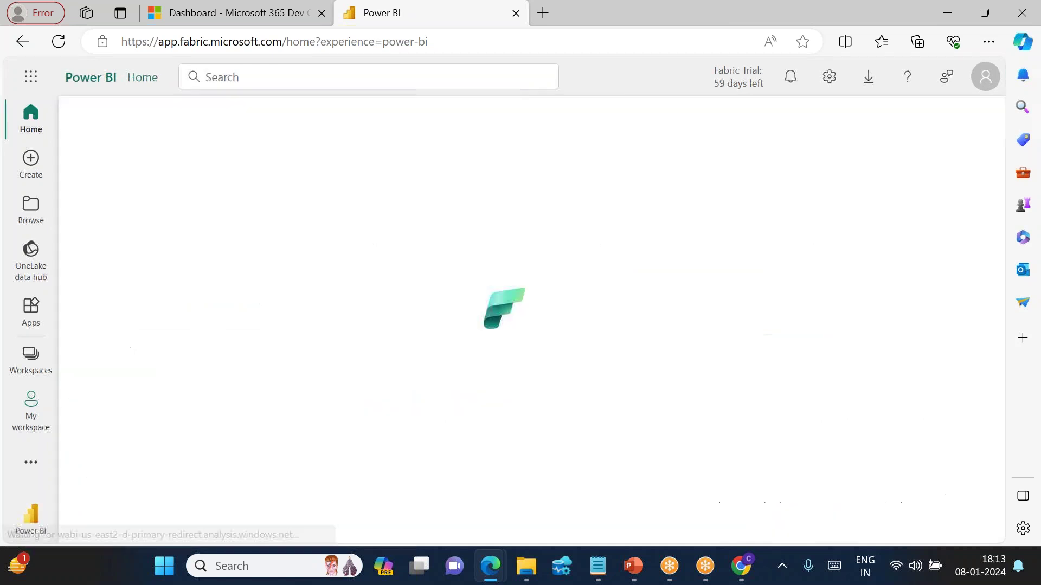
pyautogui.scroll(-3, 355, 378)
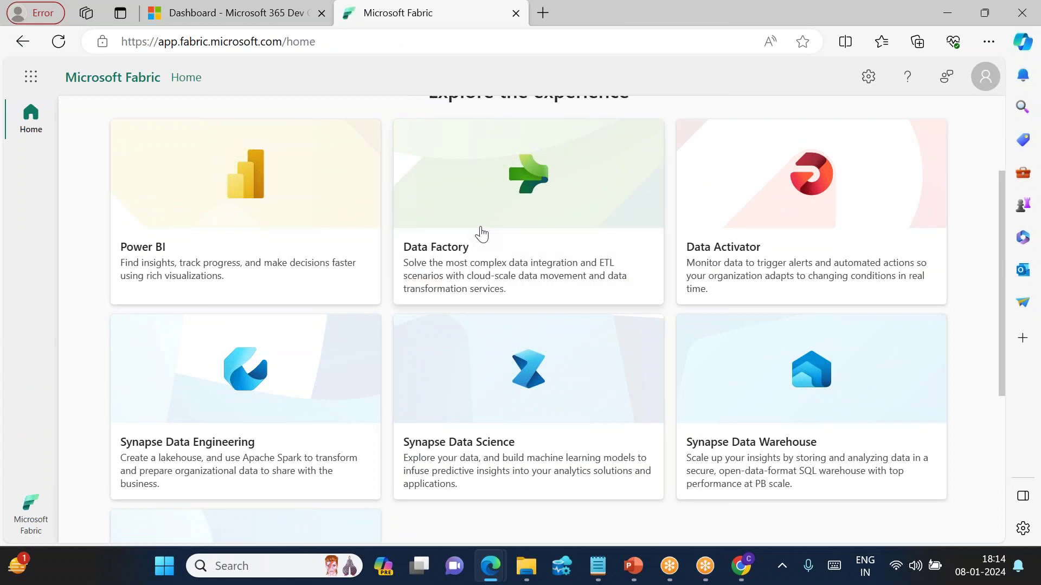
pyautogui.click(564, 243)
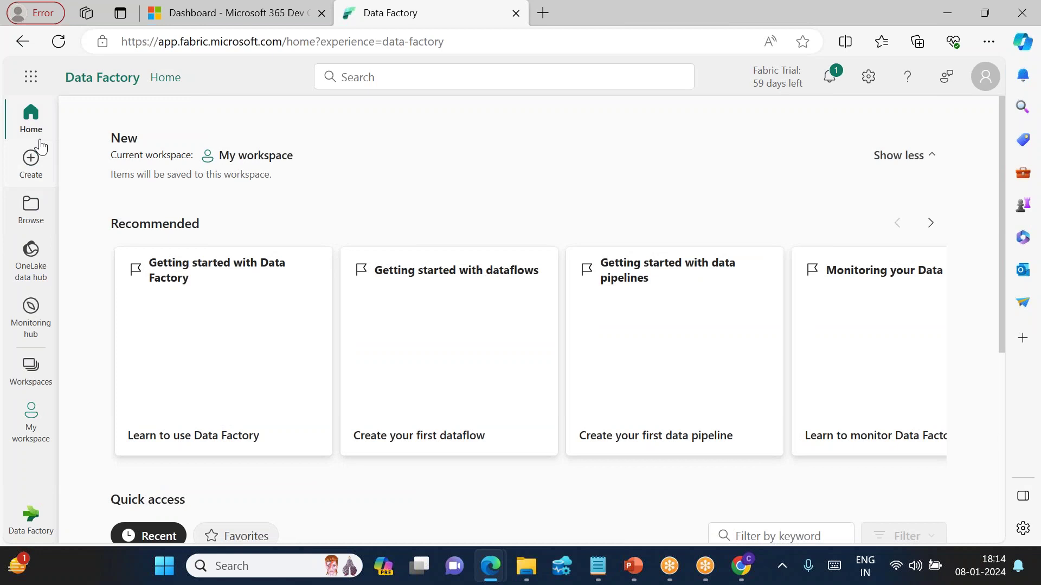
pyautogui.click(23, 377)
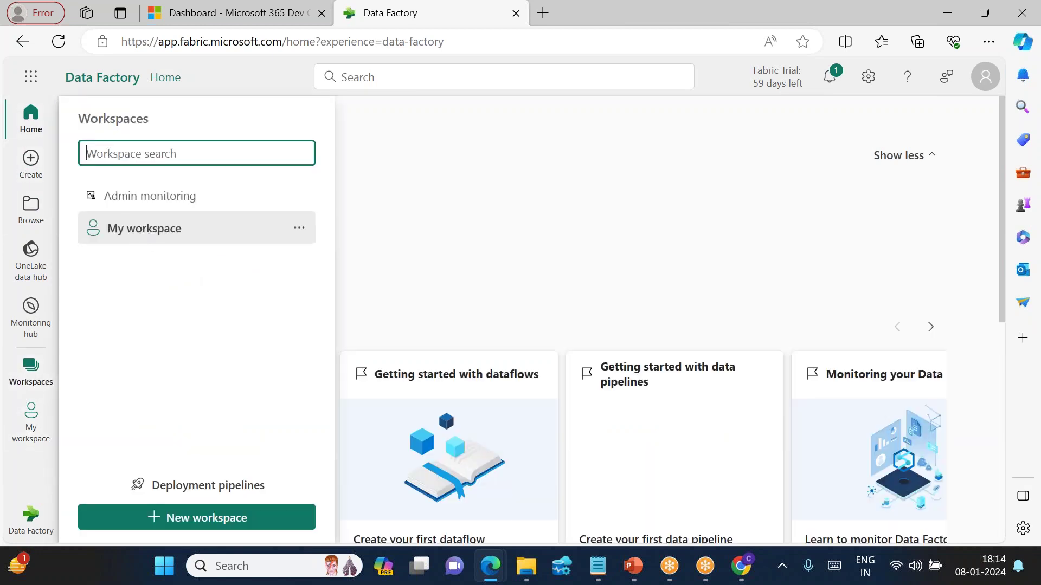
# Open My workspace in Data Factory and check the + New item list
pyautogui.click(260, 228)
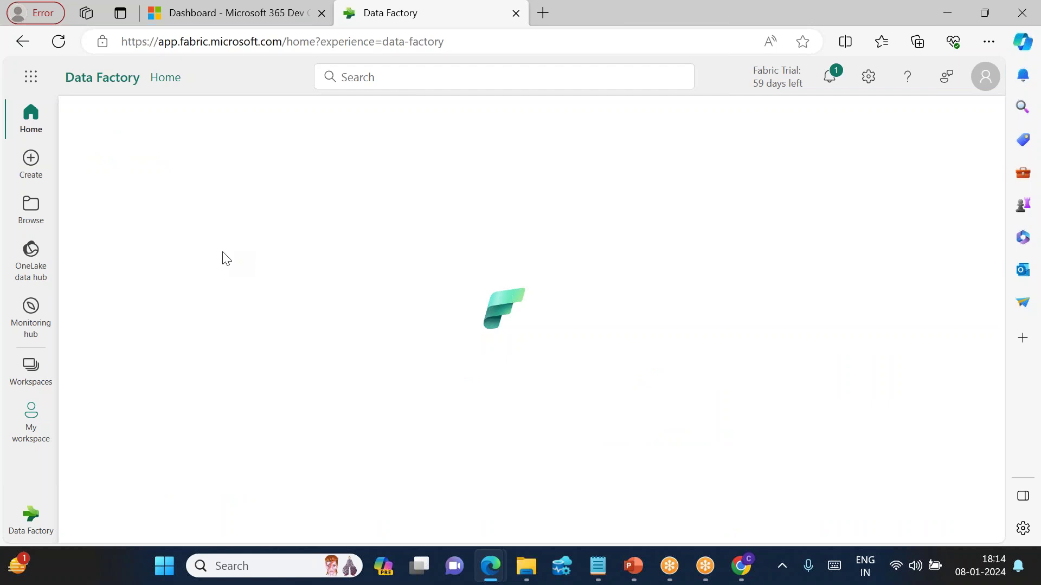
pyautogui.click(130, 159)
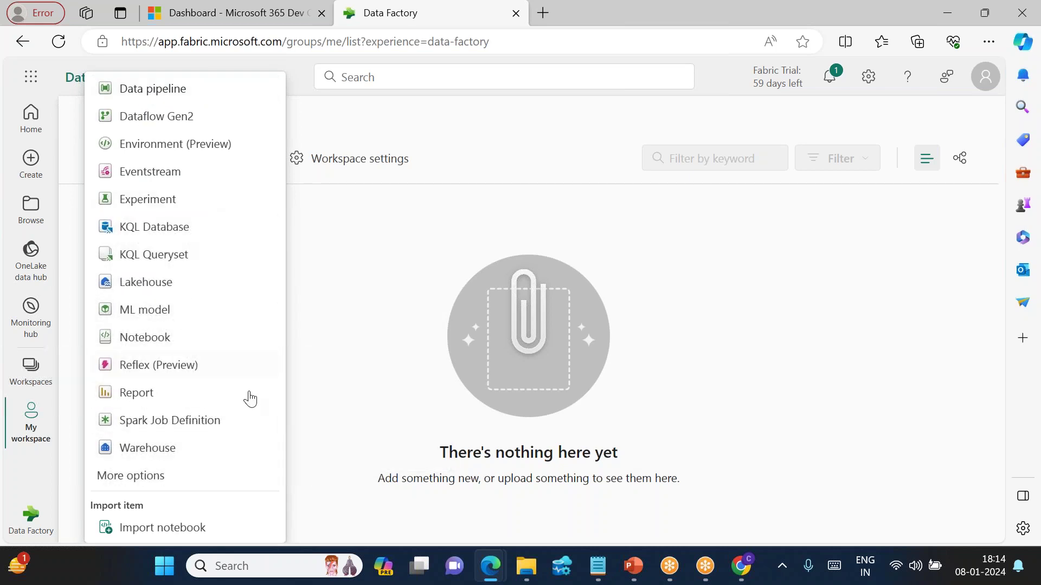
pyautogui.click(462, 347)
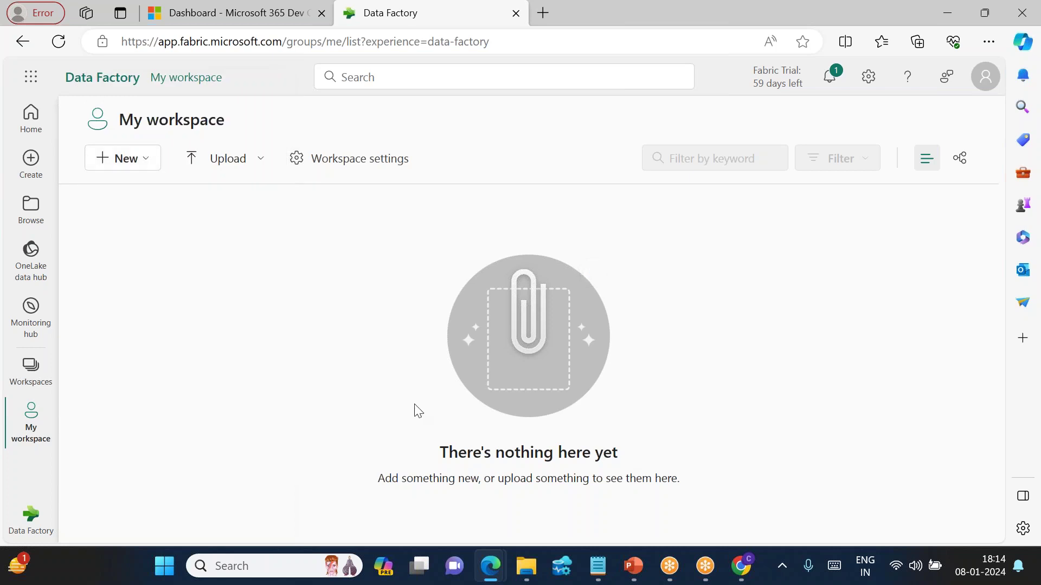